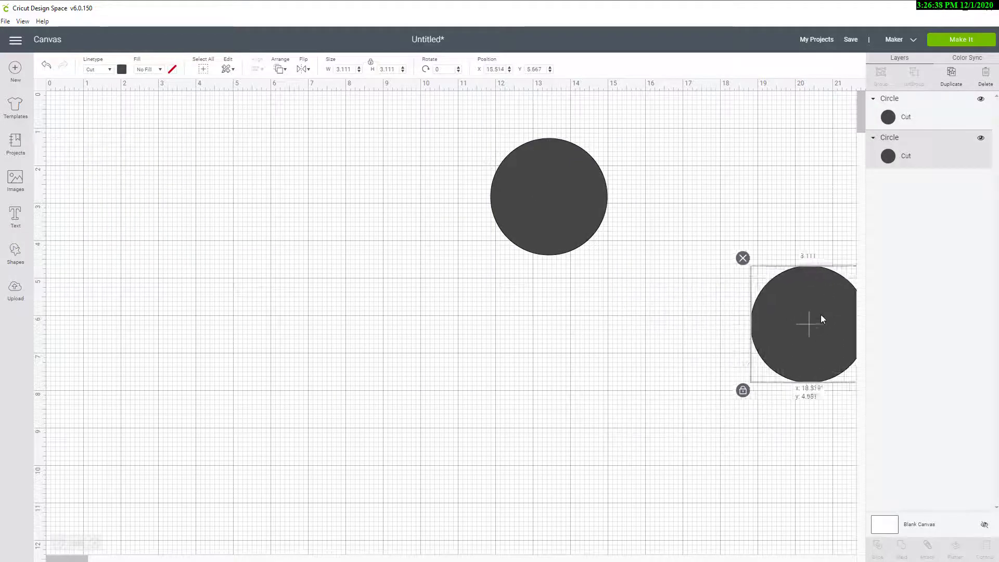
Move the dark circle near the canvas middle to about X 7.5, Y 3.24 and recolor it golden yellow
drag(536, 199, 371, 272)
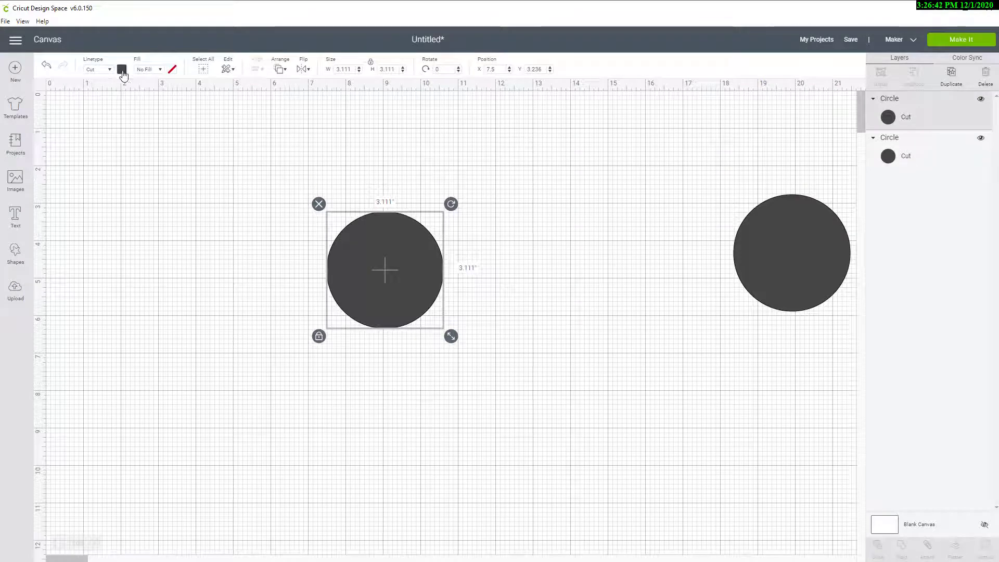
click(121, 70)
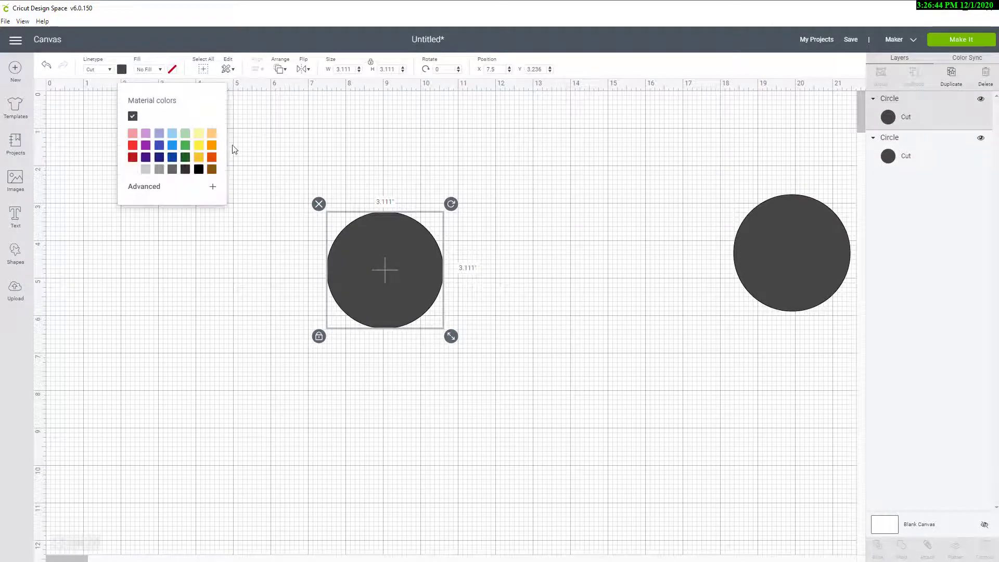
click(199, 159)
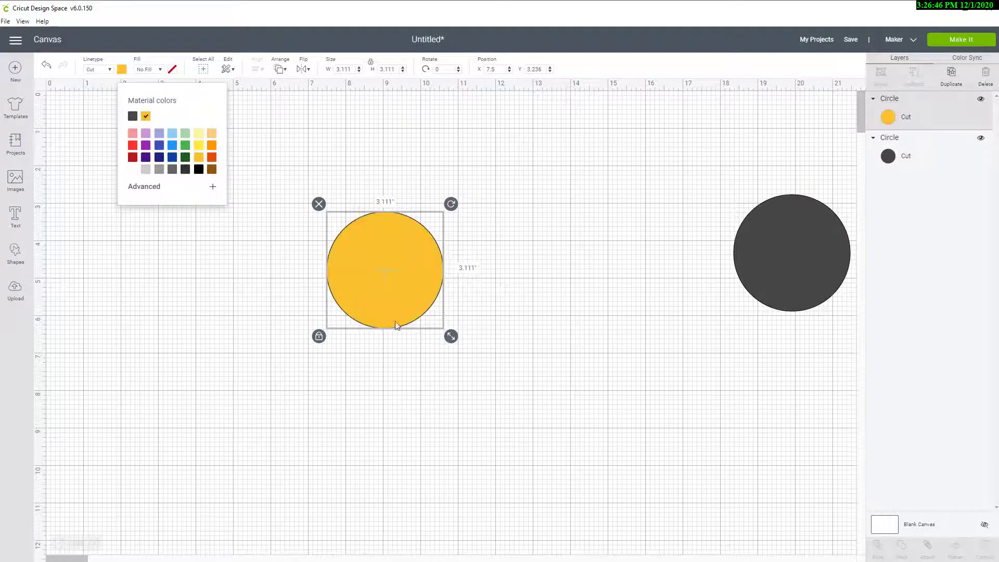
Unlock the yellow circle's proportions and stretch it into a tall ellipse about 1.86 in wide and 5.76 in high
click(319, 339)
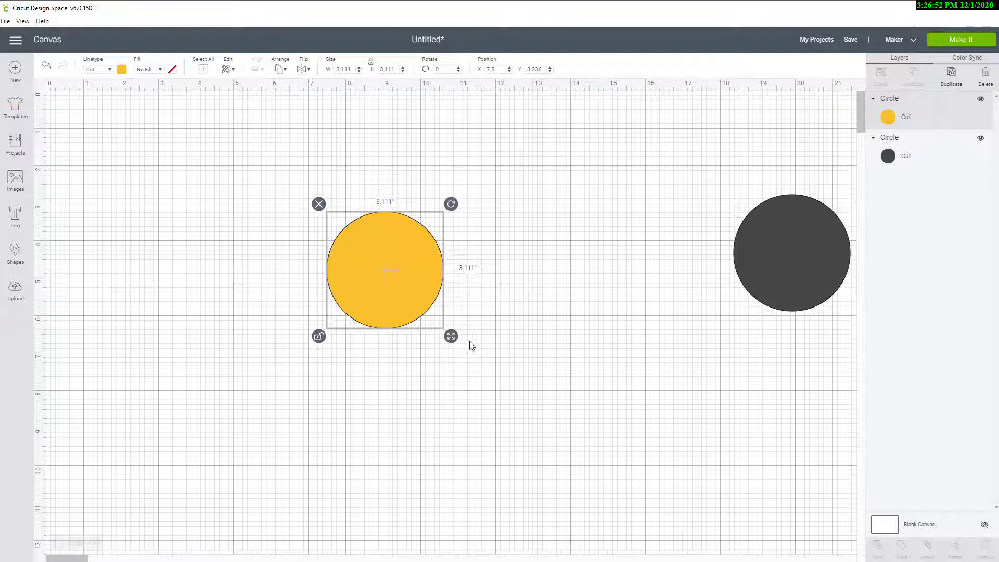
drag(451, 337, 404, 439)
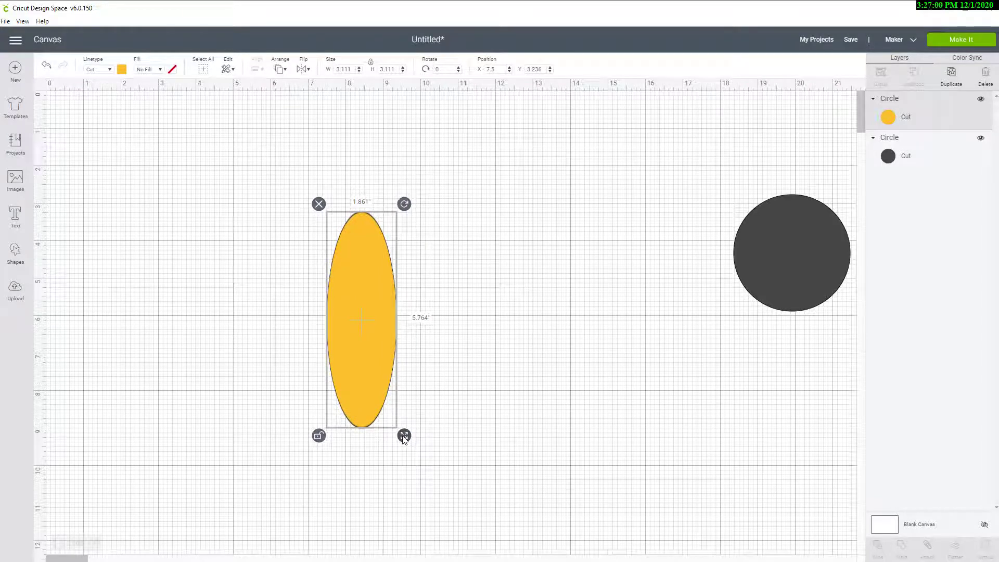
drag(404, 440, 404, 438)
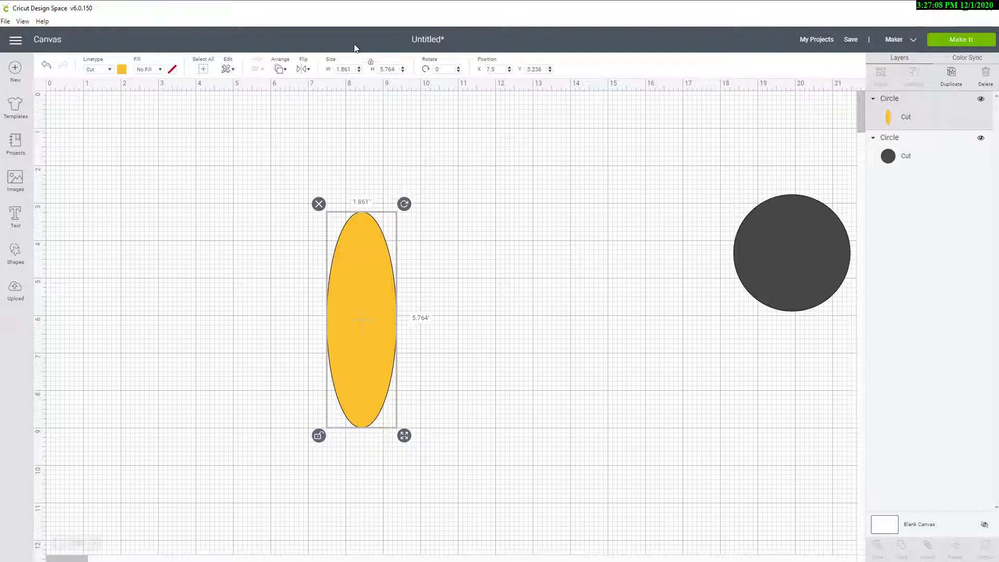
Set the ellipse's width to 0.5 in, lock its proportions, and move it to about X 9.96, Y 2.24
drag(354, 69, 336, 69)
text(5)
key(Return)
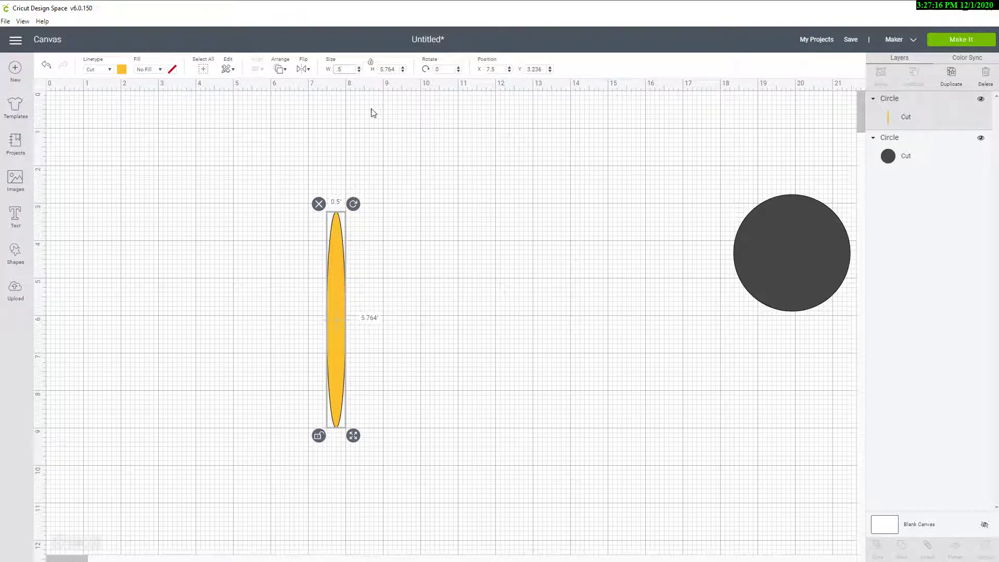
click(370, 68)
drag(332, 346, 424, 305)
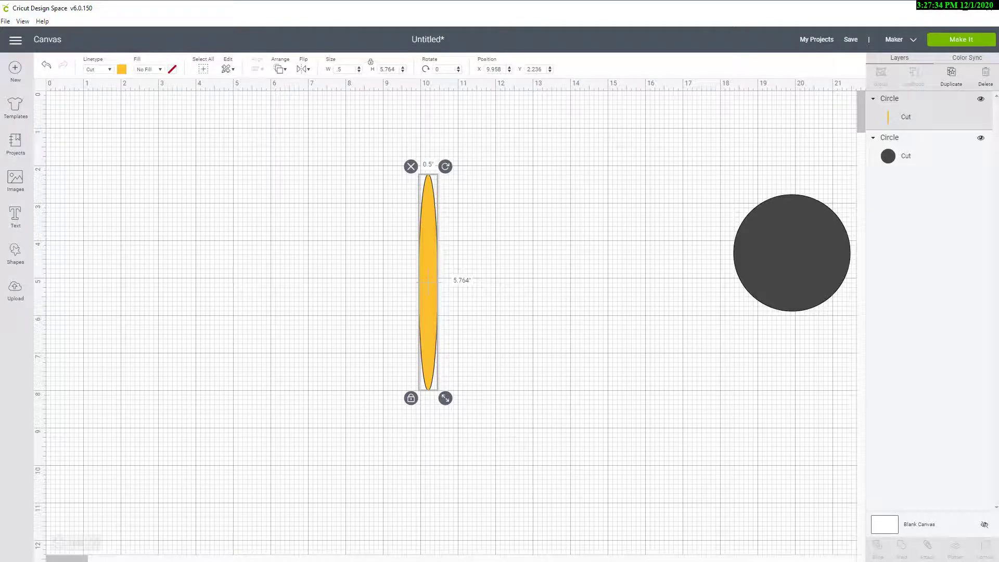
Duplicate the thin yellow ellipse four times and set three of the copies aside around the dark circle
click(952, 75)
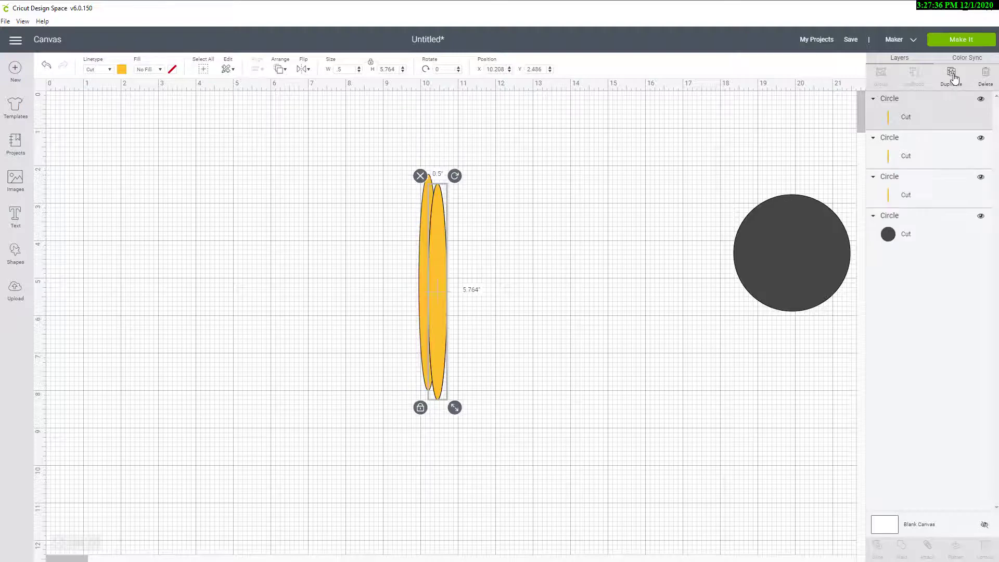
click(954, 77)
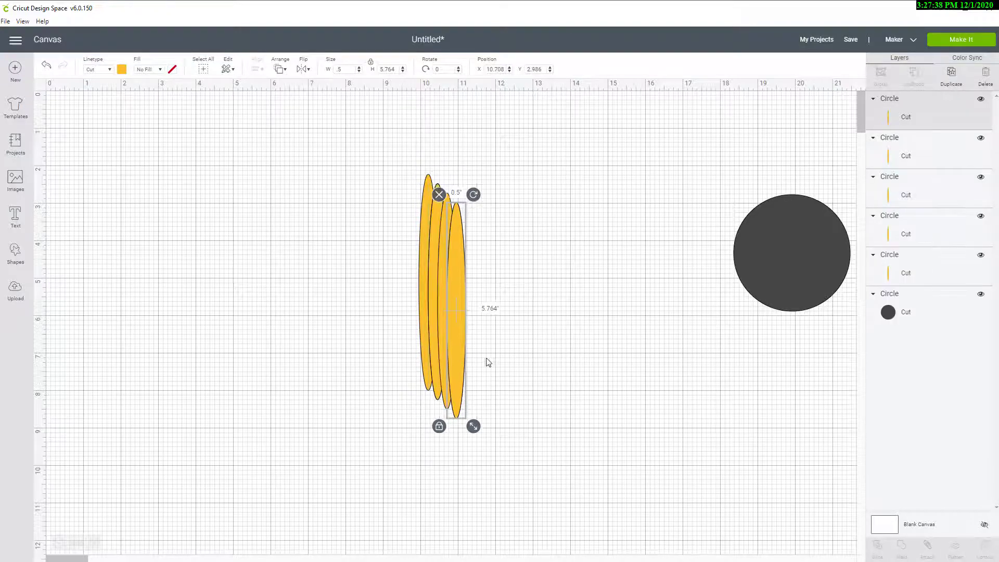
drag(459, 354, 821, 339)
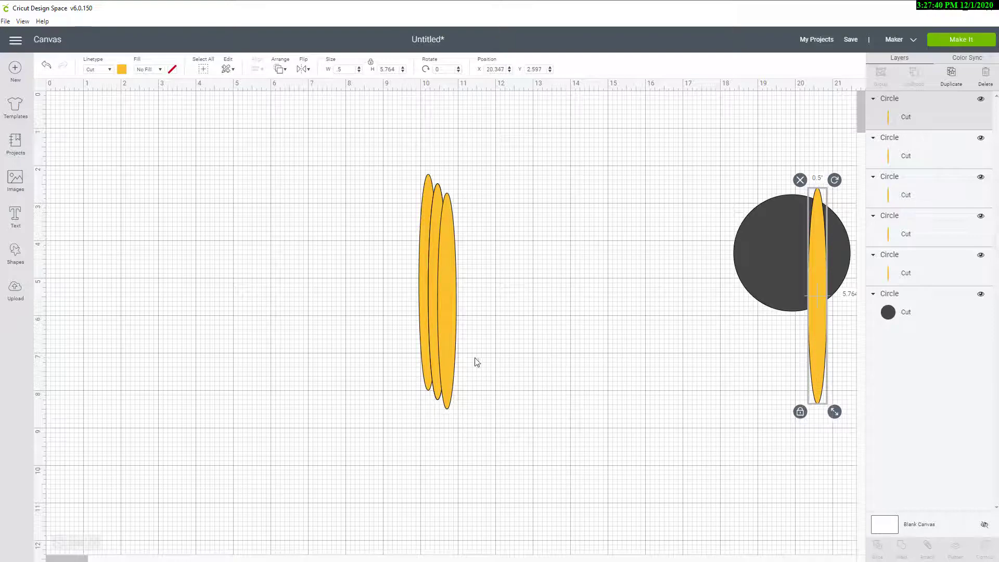
drag(448, 349, 768, 336)
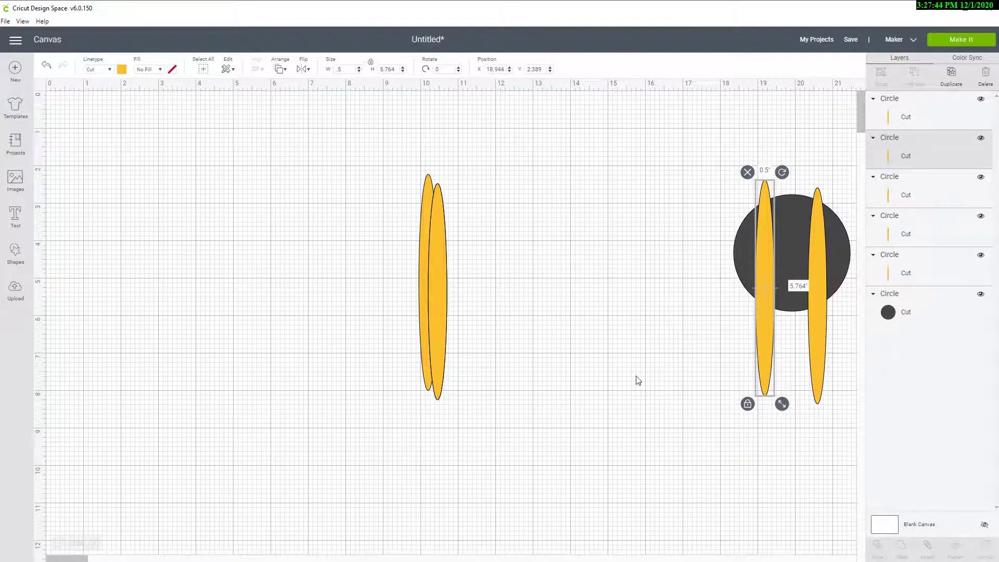
drag(441, 307, 732, 314)
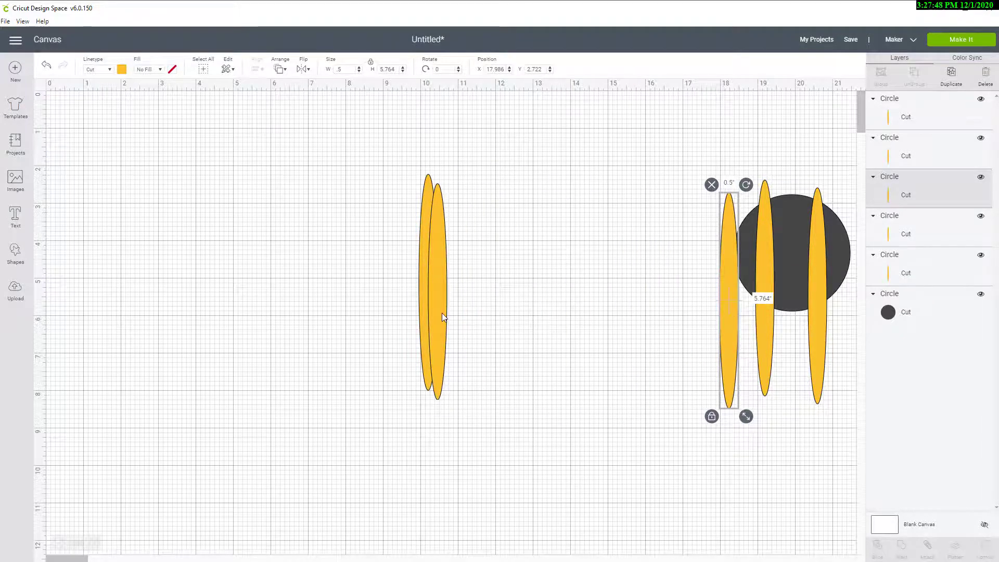
Move the remaining copy beside the original ellipse and rotate it 90 degrees
drag(442, 313, 473, 309)
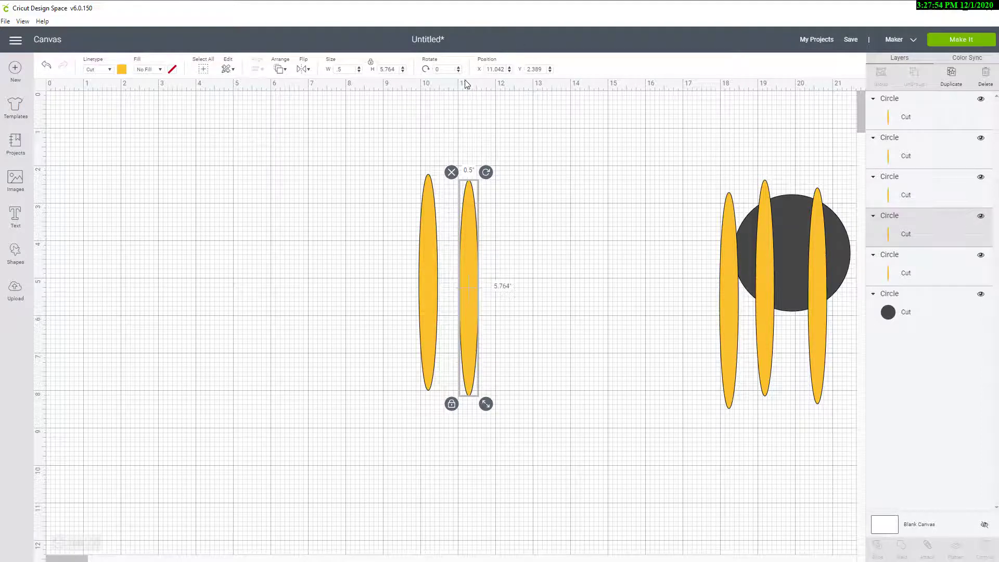
click(437, 69)
key(Return)
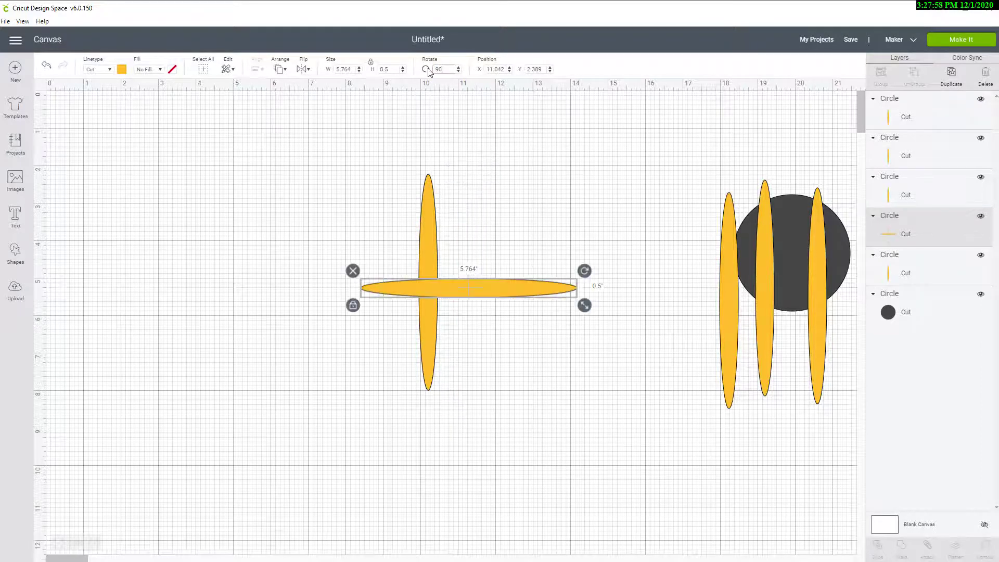
Center the upright and rotated ellipses on each other horizontally and vertically, and weld them into a cross
drag(248, 141, 599, 396)
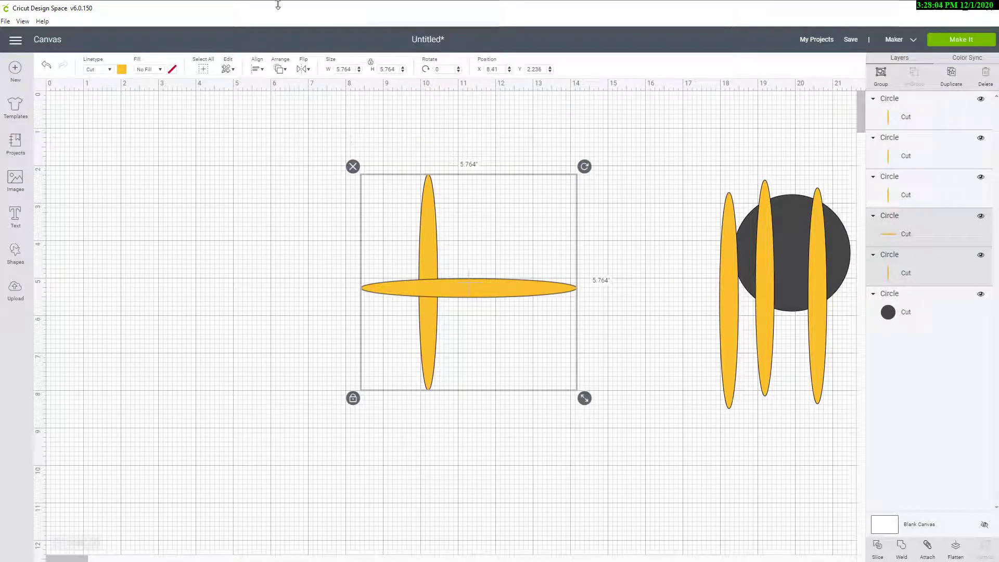
click(258, 69)
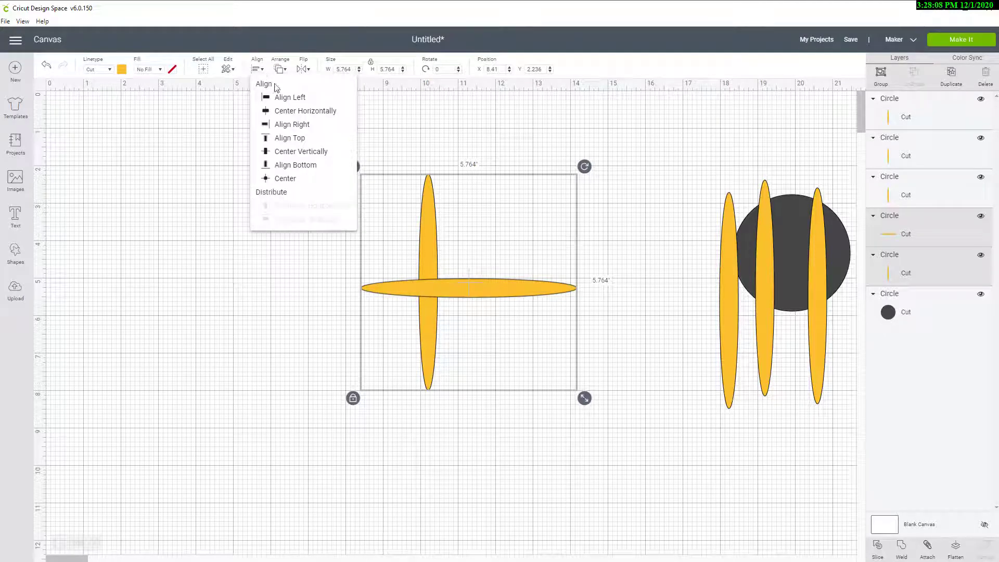
click(302, 113)
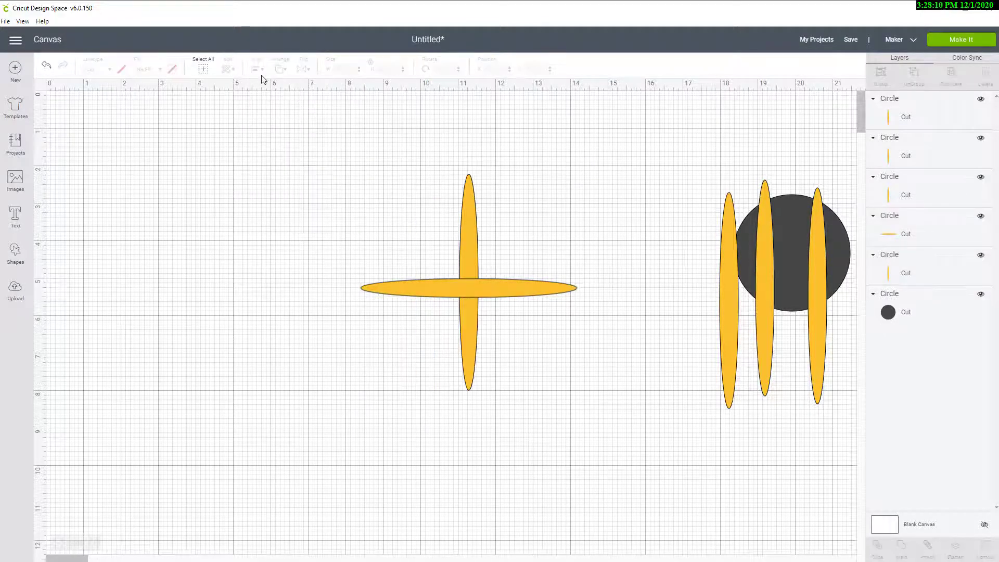
drag(343, 189, 580, 393)
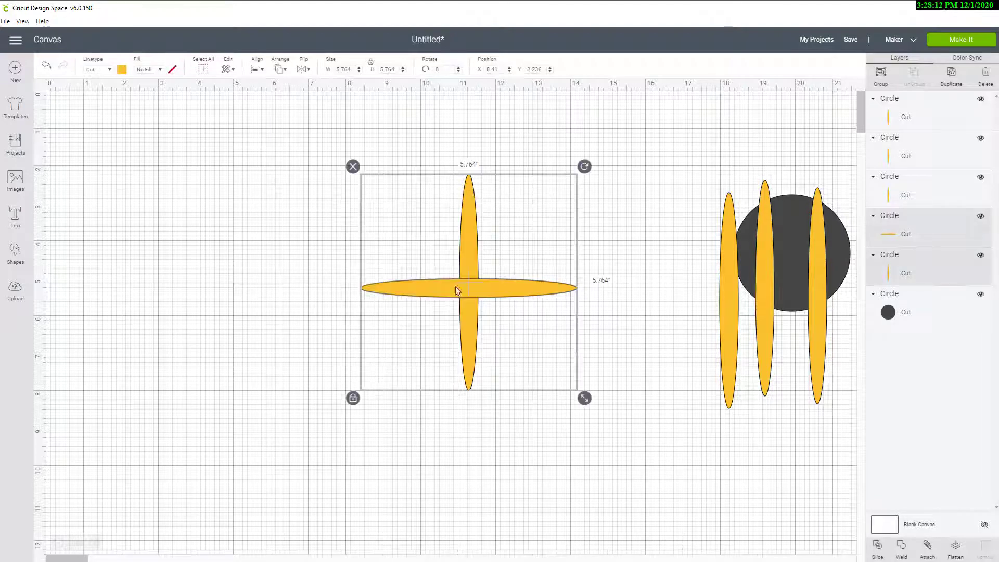
click(259, 72)
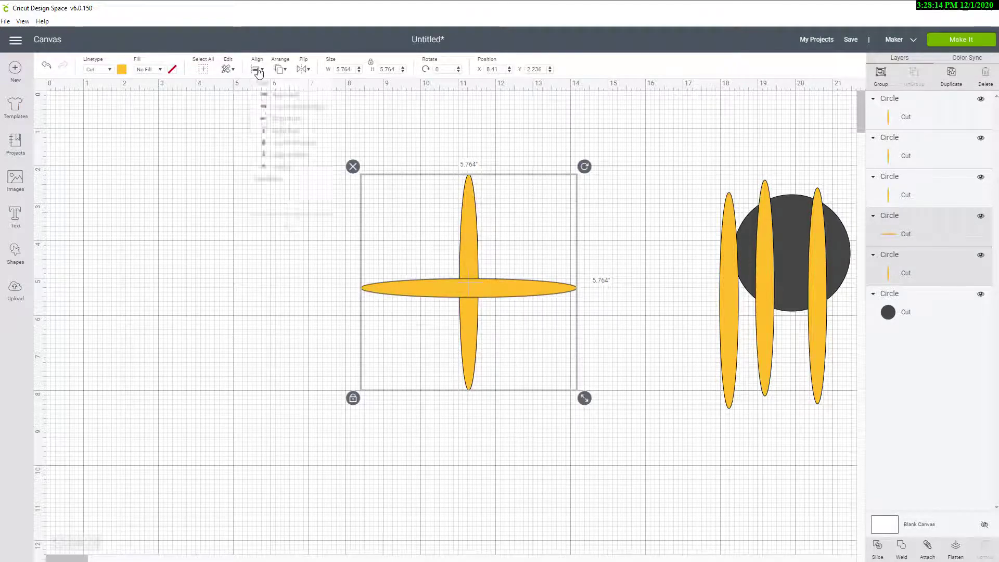
click(310, 155)
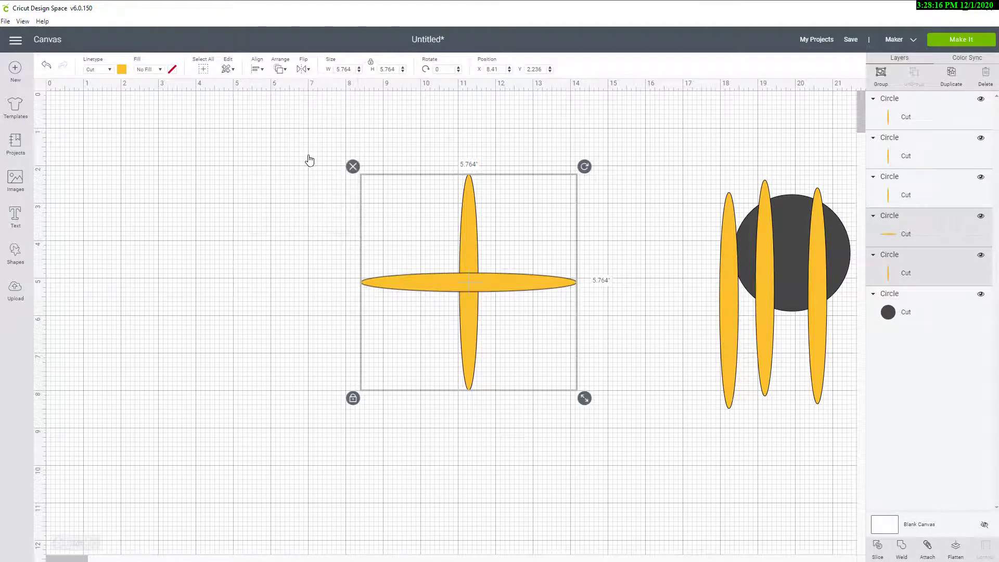
click(255, 73)
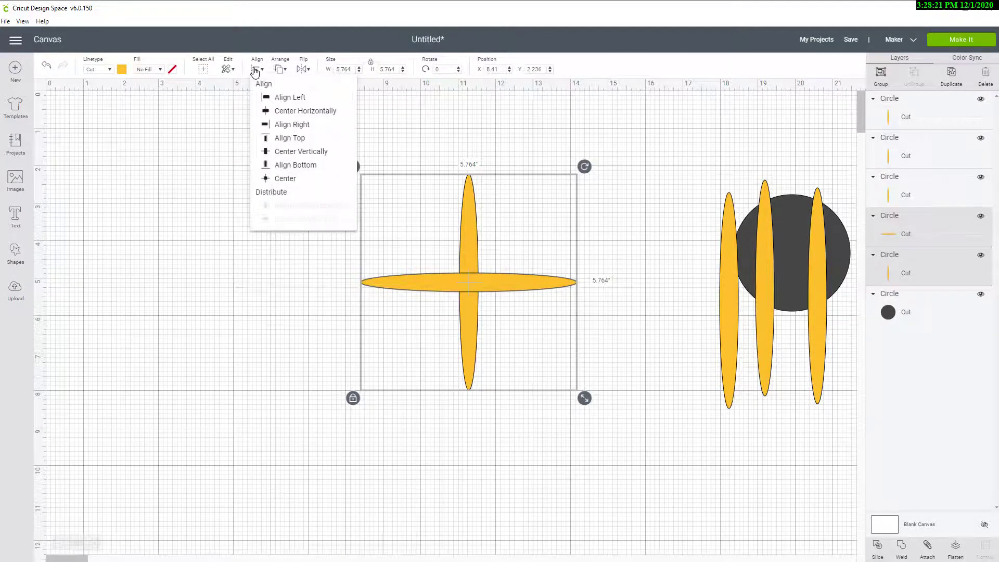
click(293, 113)
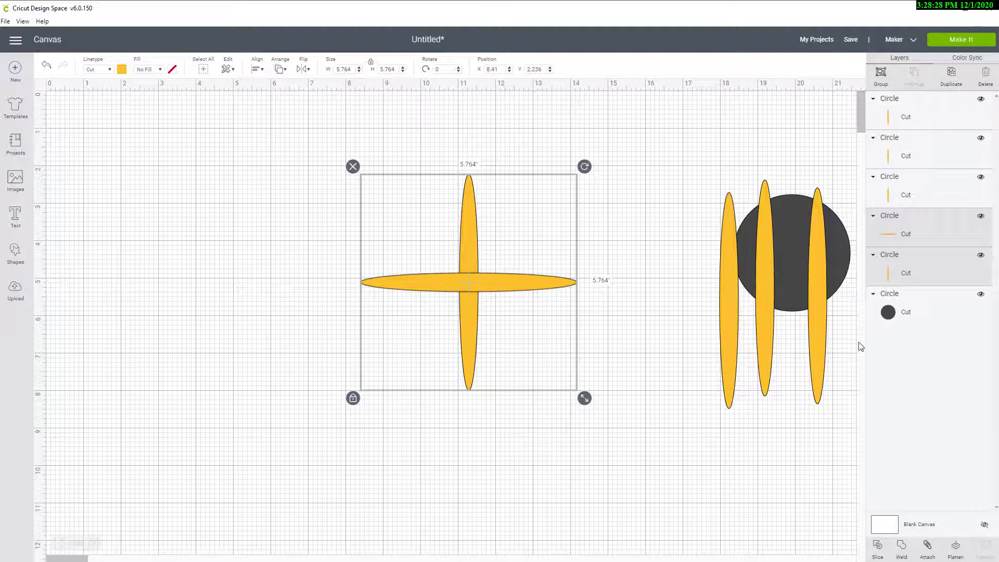
click(902, 548)
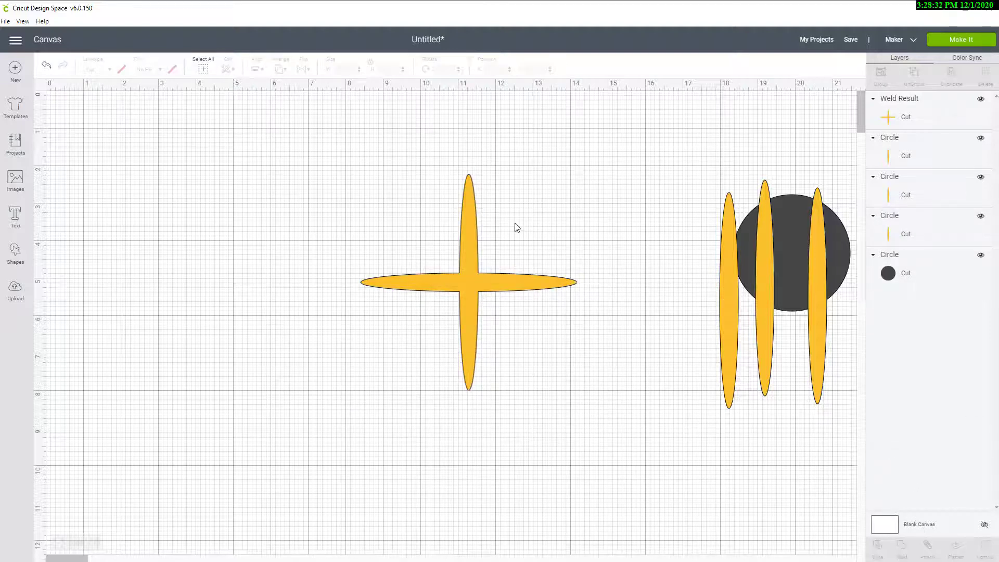
Move the welded cross to about X 6.2, Y 2.0, duplicate it, and rotate the copy 45 degrees
drag(492, 282, 410, 274)
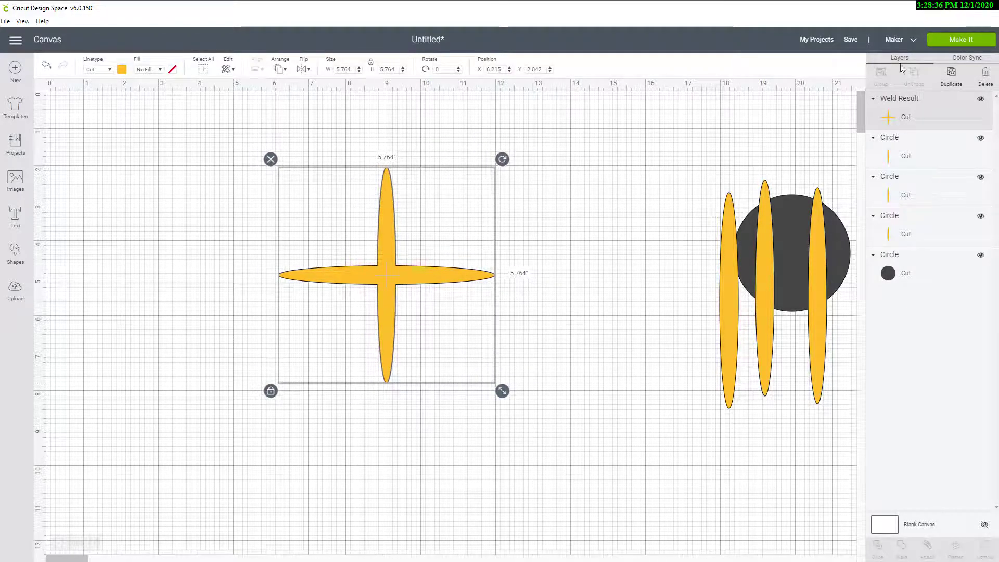
click(952, 77)
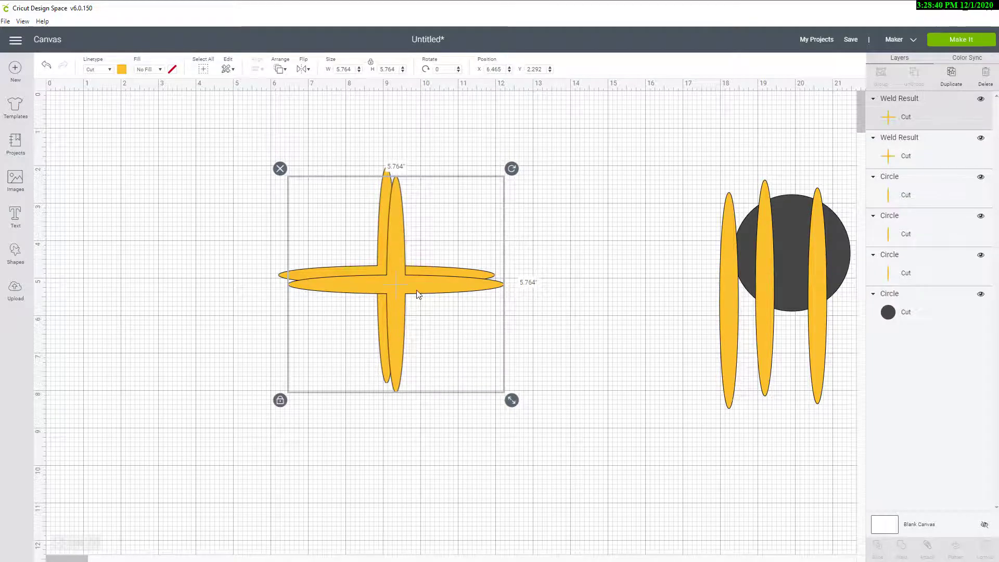
drag(418, 294, 440, 296)
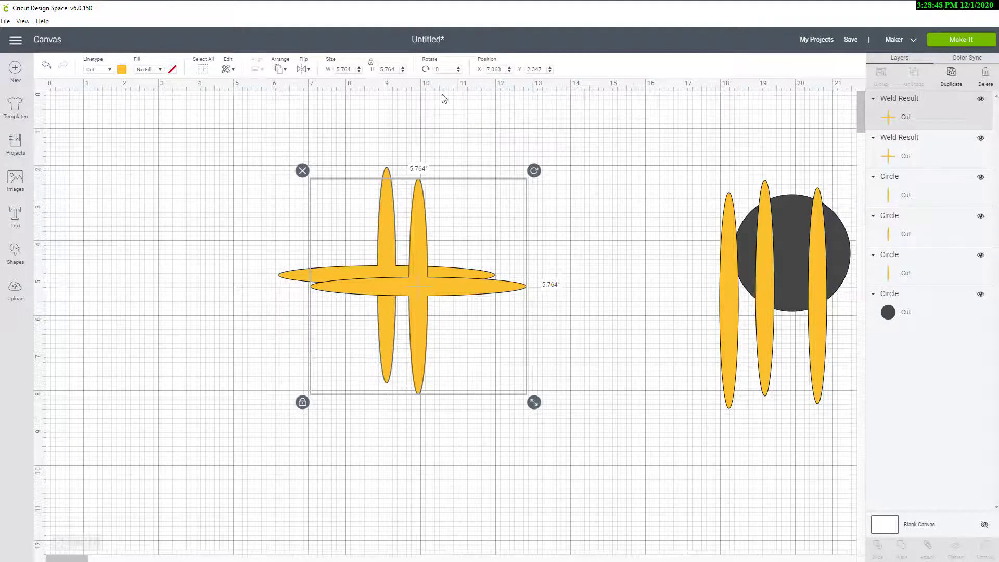
drag(446, 67, 431, 71)
key(Return)
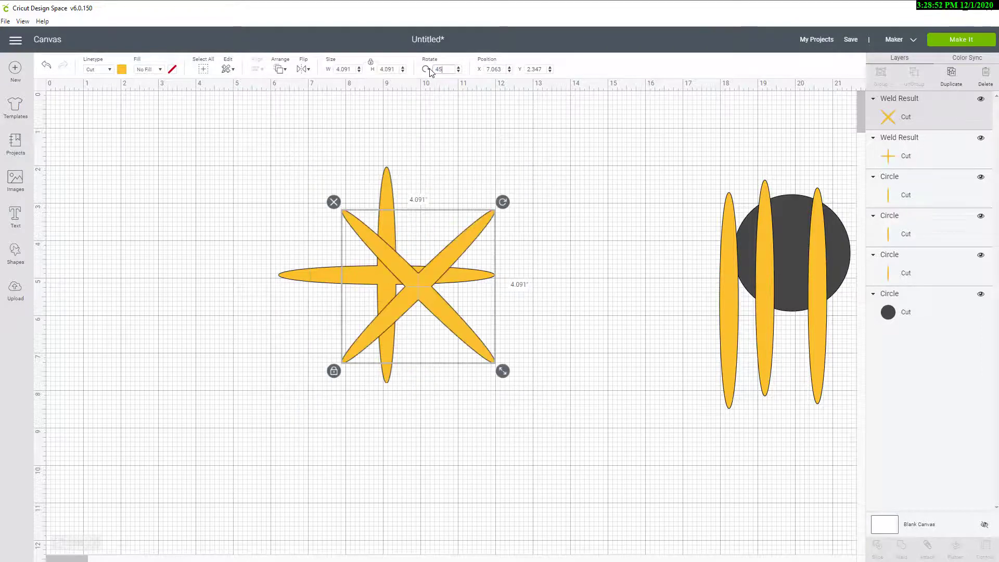
Center the two crosses on each other horizontally and vertically, and weld them into one eight-pointed shape
drag(198, 128, 575, 375)
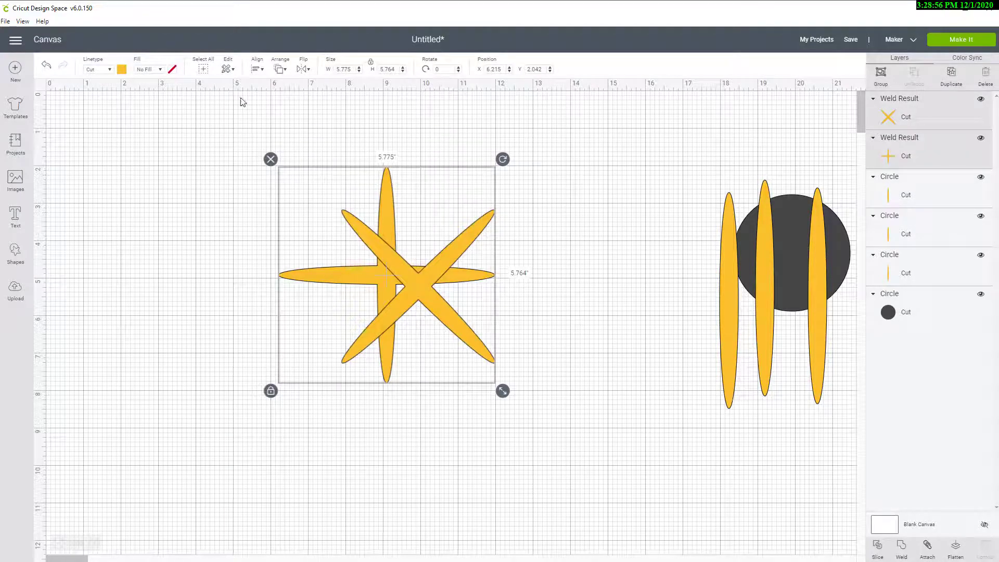
click(256, 73)
click(256, 72)
click(256, 73)
click(292, 118)
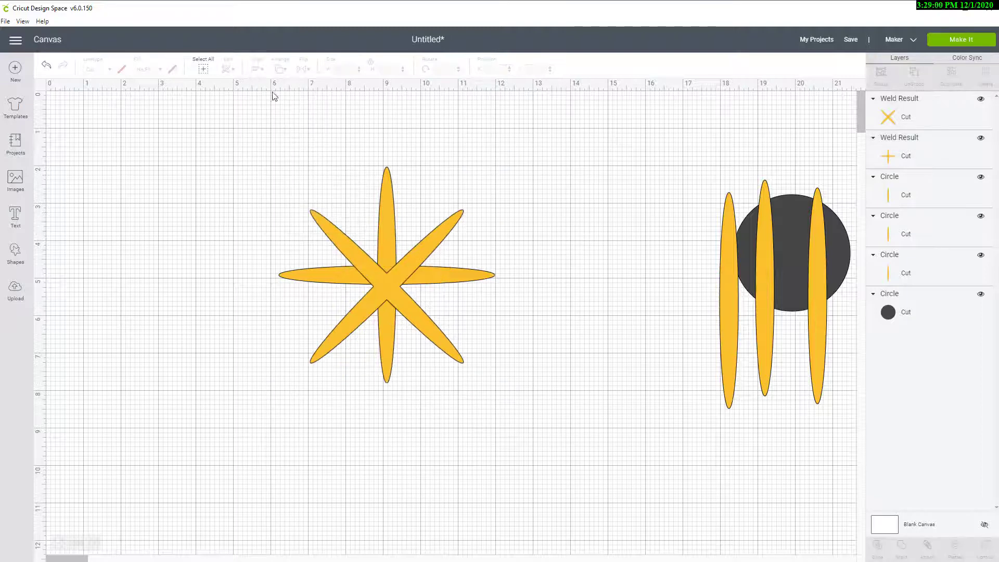
drag(241, 135, 442, 290)
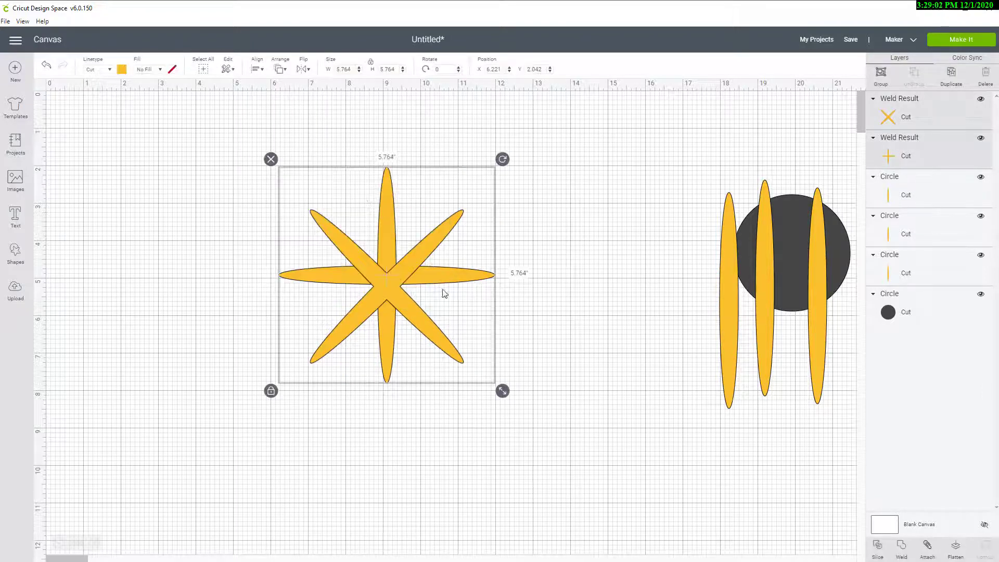
click(257, 70)
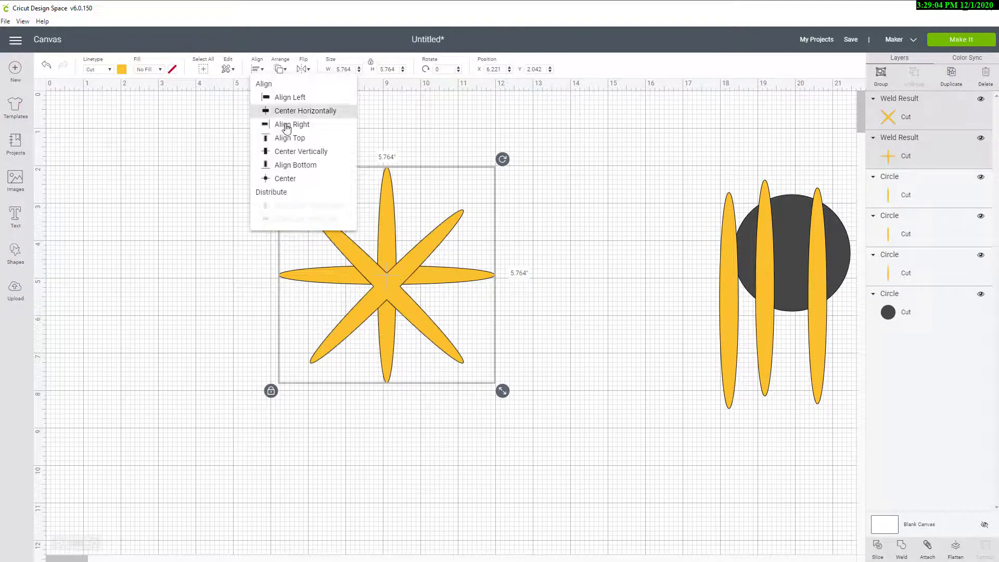
click(290, 151)
click(185, 203)
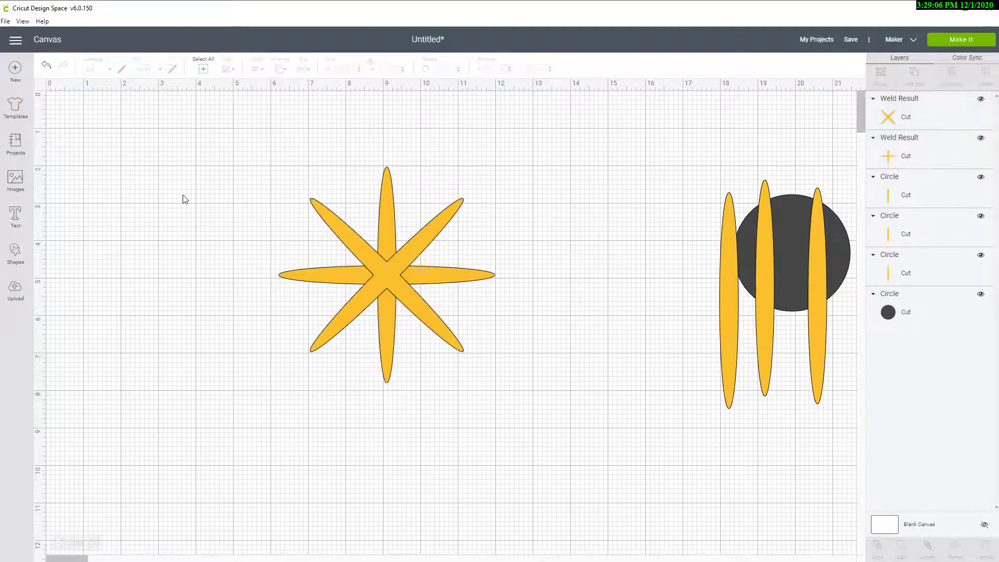
drag(234, 209, 560, 435)
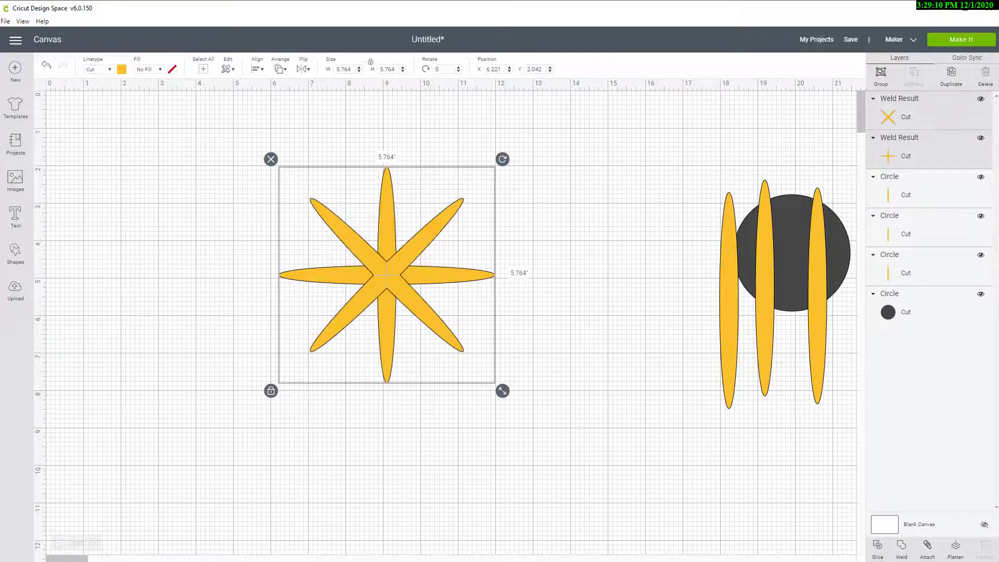
click(902, 547)
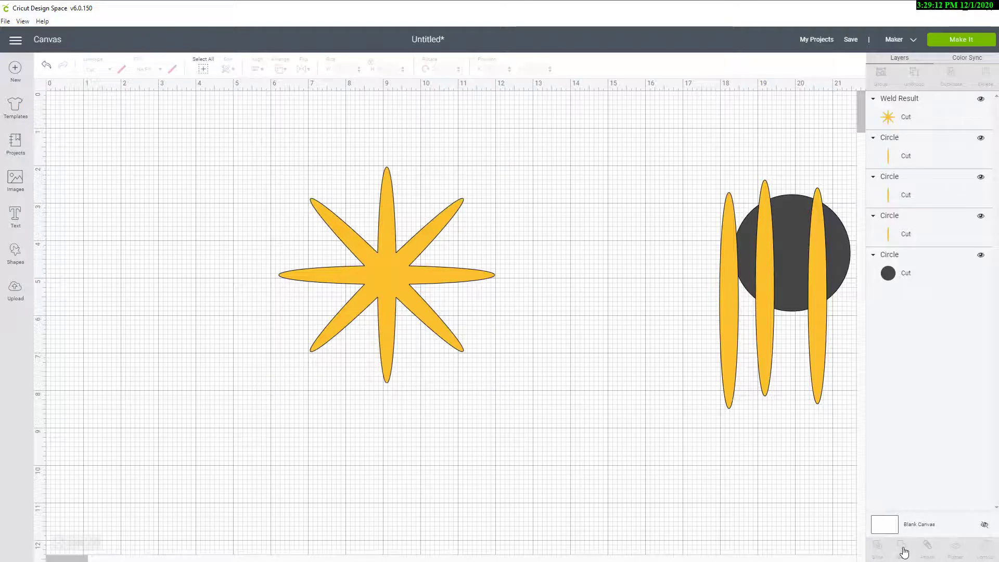
Duplicate the eight-pointed shape and rotate the copy 22.5 degrees
click(393, 266)
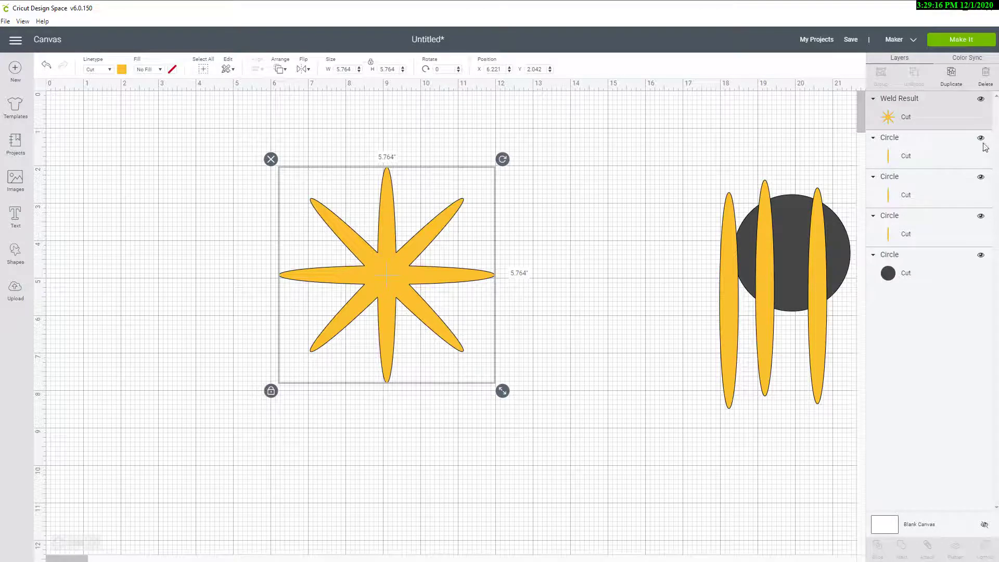
click(951, 75)
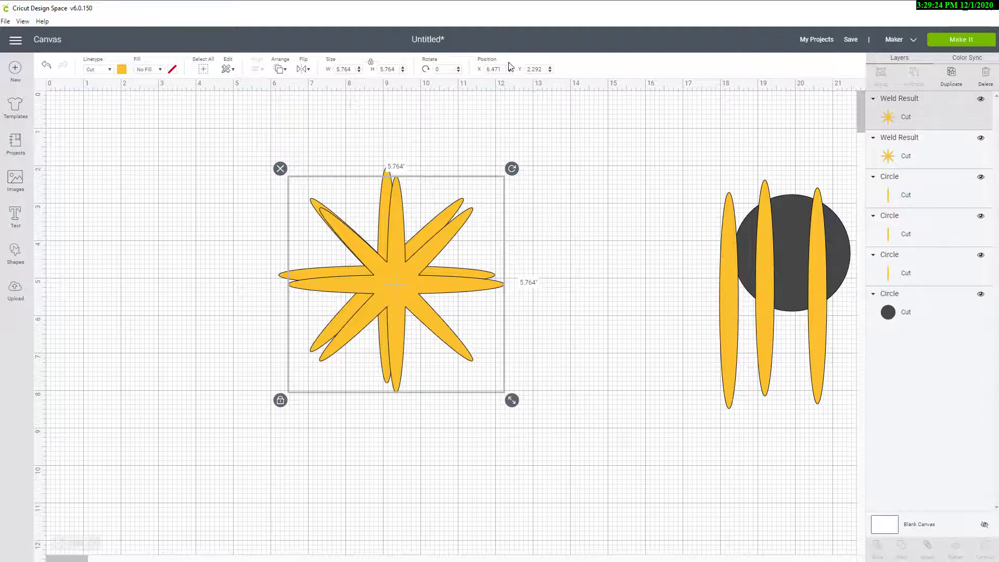
drag(447, 69, 427, 69)
key(Return)
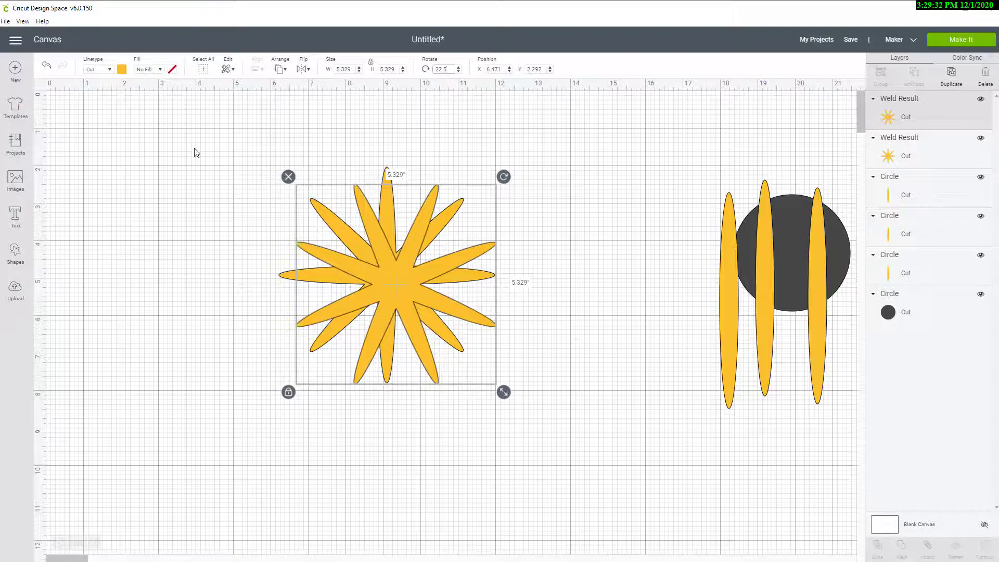
Center the two eight-pointed shapes on each other horizontally and vertically, and weld them into one sixteen-pointed starburst
drag(196, 150, 567, 429)
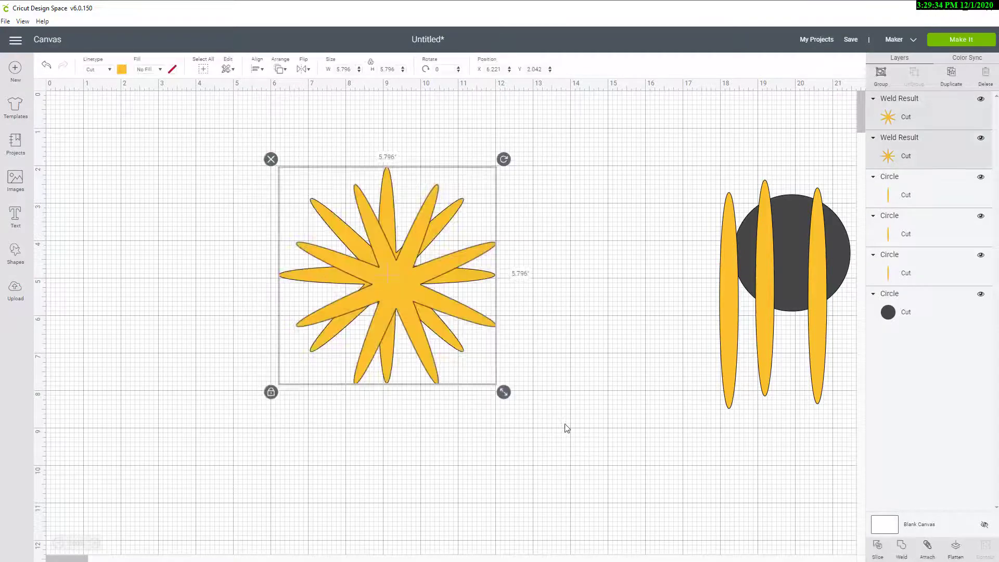
click(259, 71)
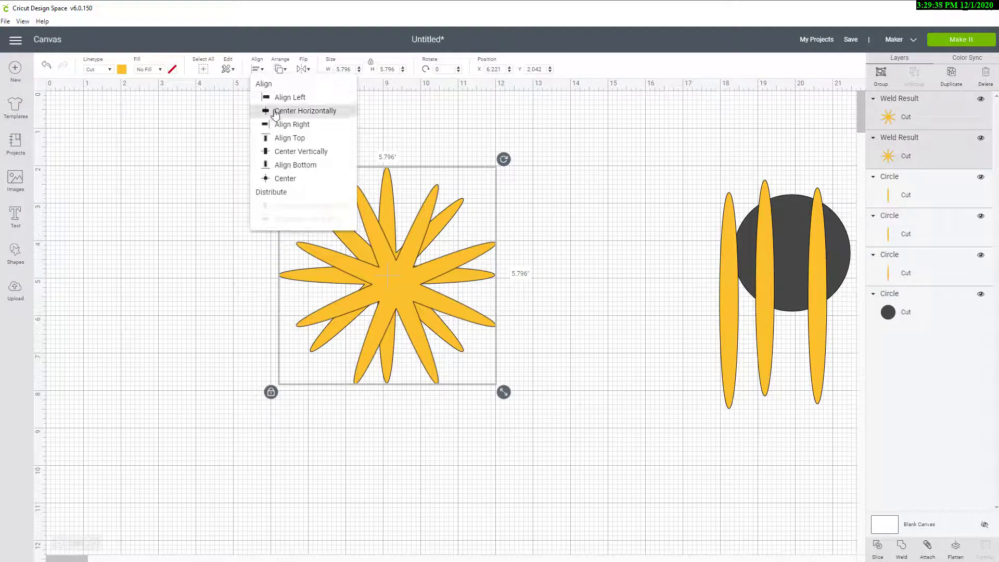
click(276, 109)
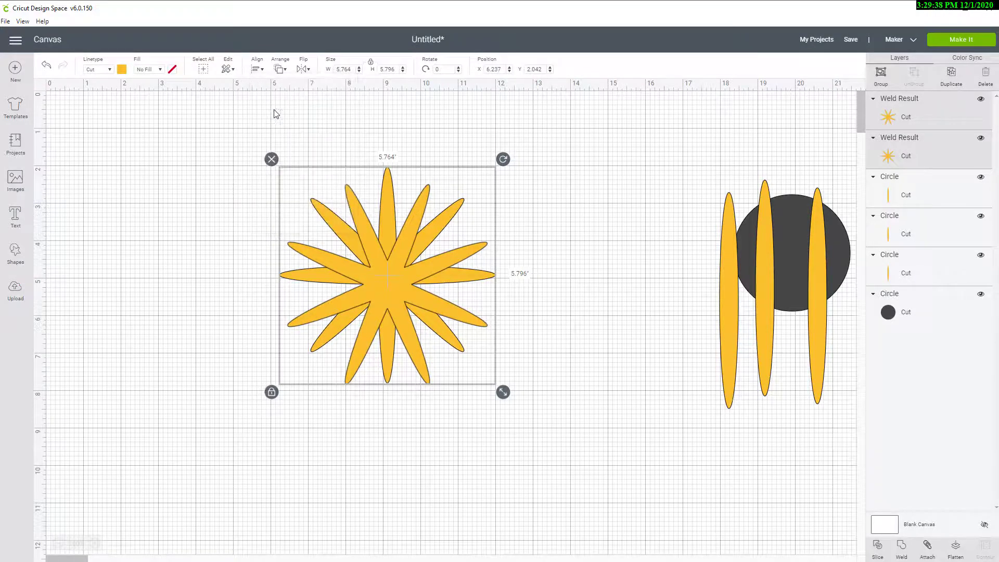
click(255, 72)
click(277, 150)
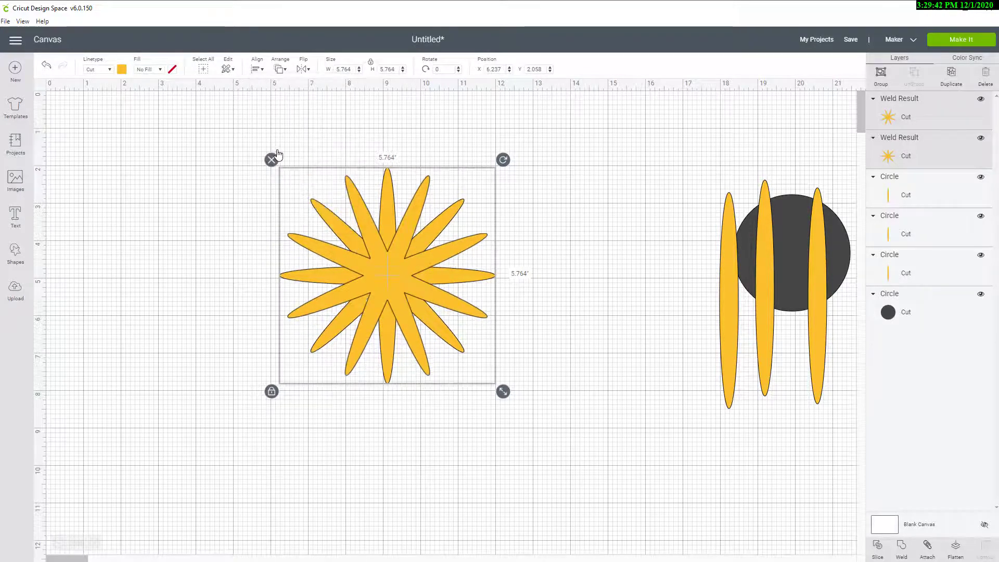
click(224, 179)
drag(190, 143, 554, 416)
click(901, 546)
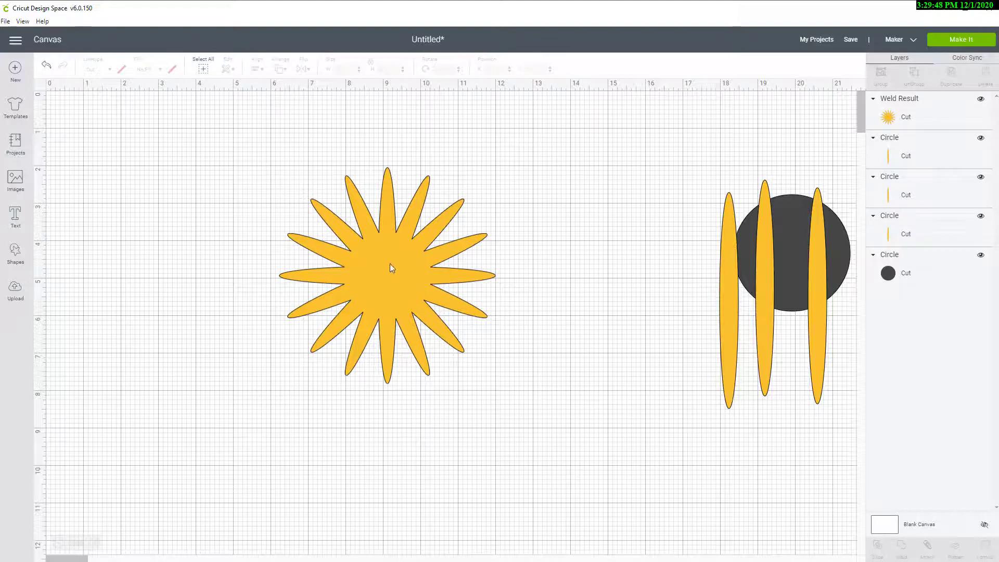
Move the welded starburst to about X 5.8, Y 1.85, duplicate it, and offset the copy so both are partly exposed
mouse_move(385, 270)
mouse_down()
mouse_move(400, 260)
mouse_move(372, 253)
mouse_move(368, 262)
mouse_up()
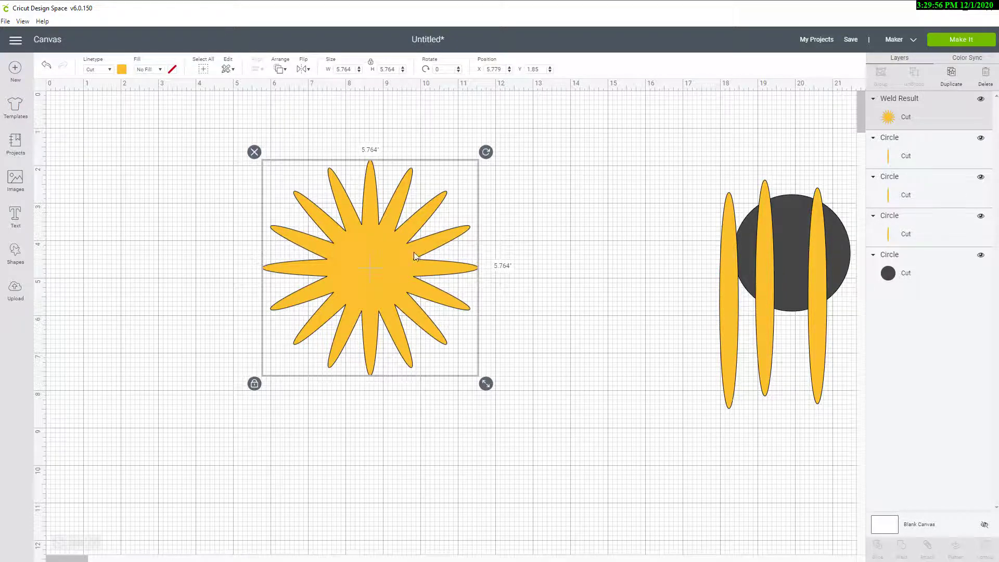
click(956, 79)
drag(405, 275, 490, 308)
Change the original starburst's material color to dark green
click(305, 242)
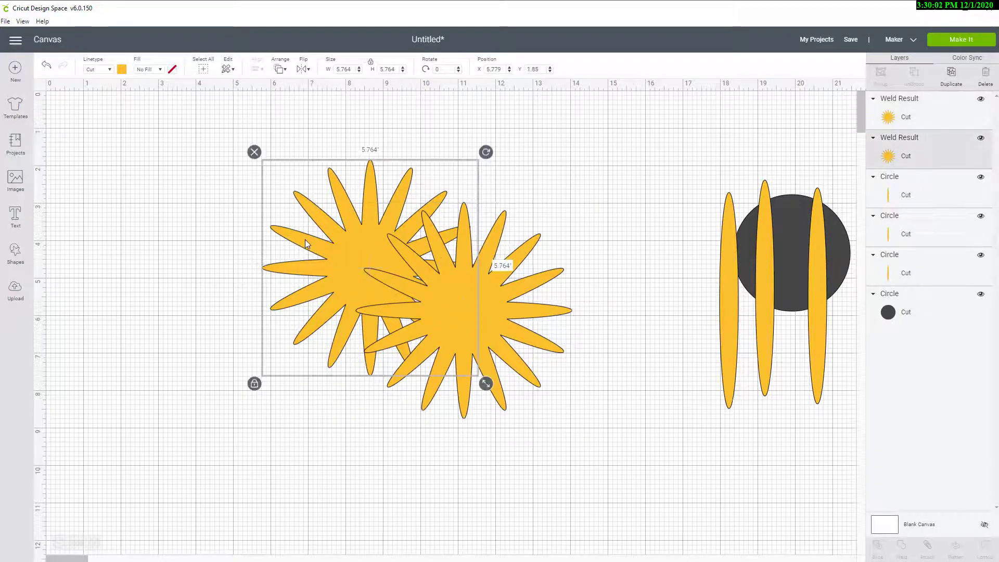
click(122, 69)
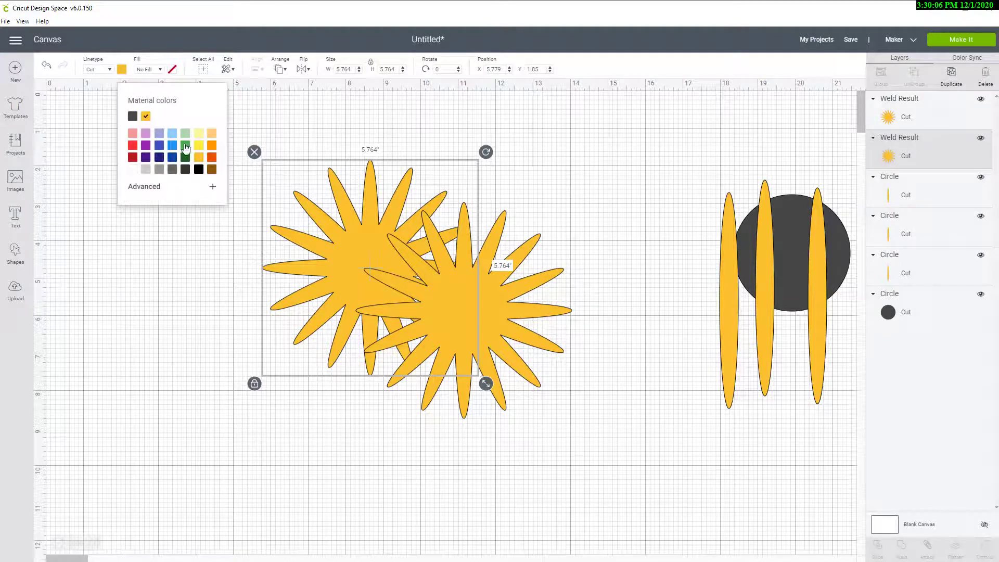
click(185, 158)
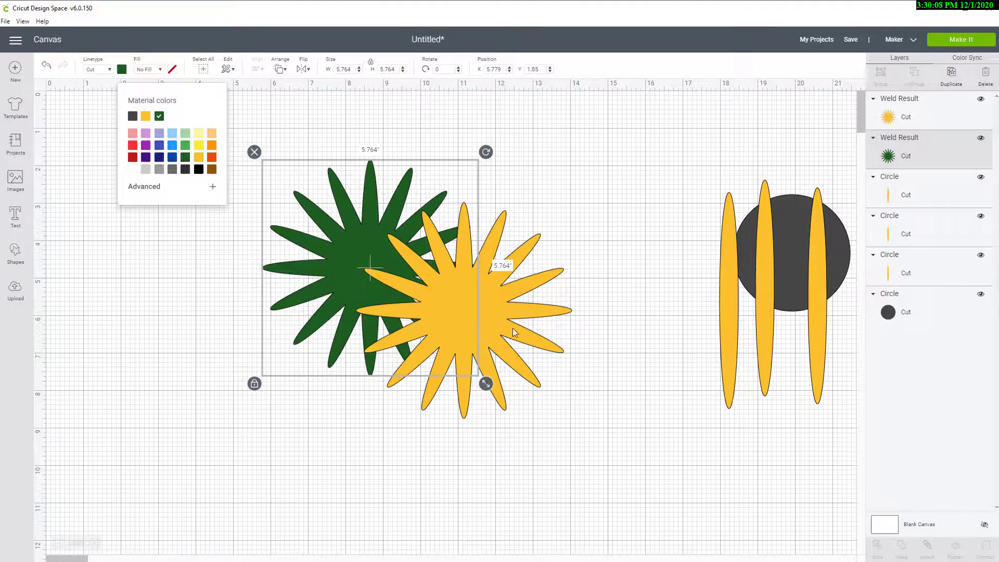
Place the yellow starburst over the green one and center the two on each other horizontally and vertically
drag(512, 325, 417, 274)
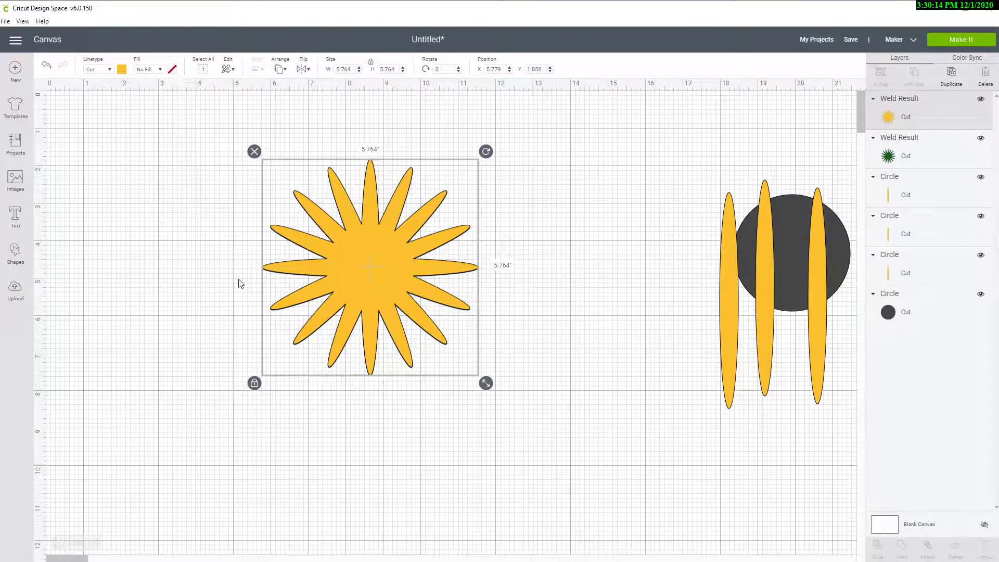
click(216, 218)
drag(209, 212, 424, 346)
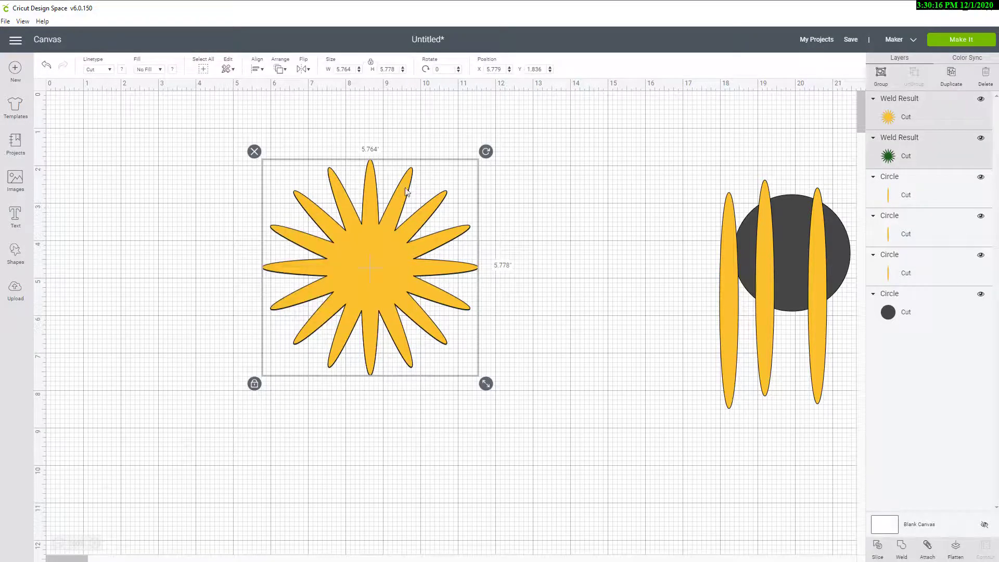
click(257, 69)
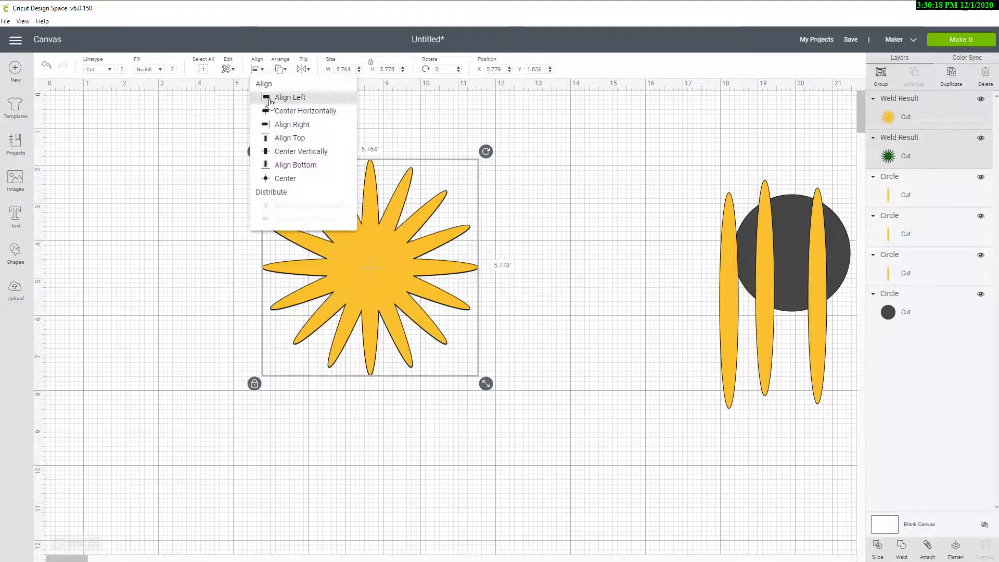
click(275, 111)
click(257, 70)
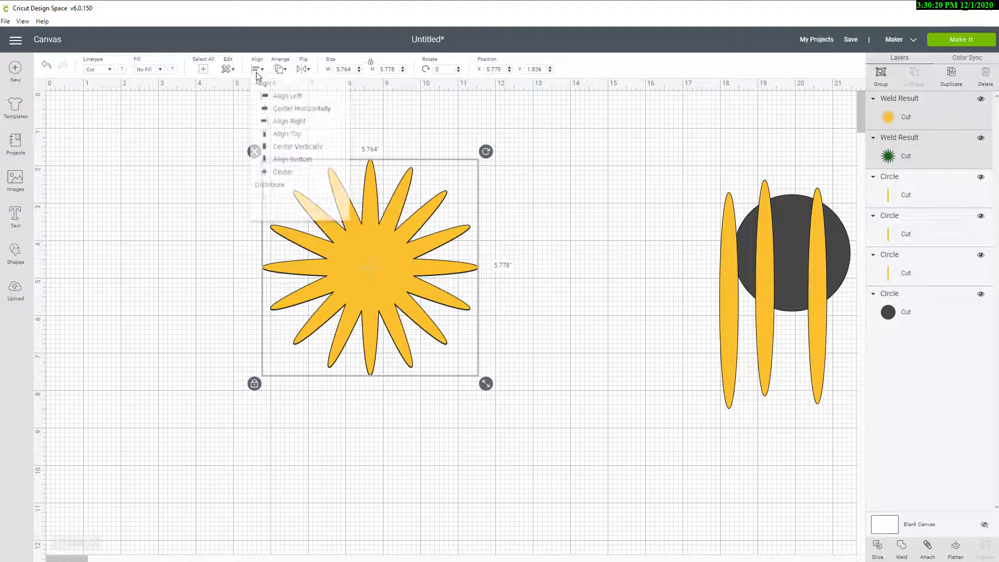
click(294, 151)
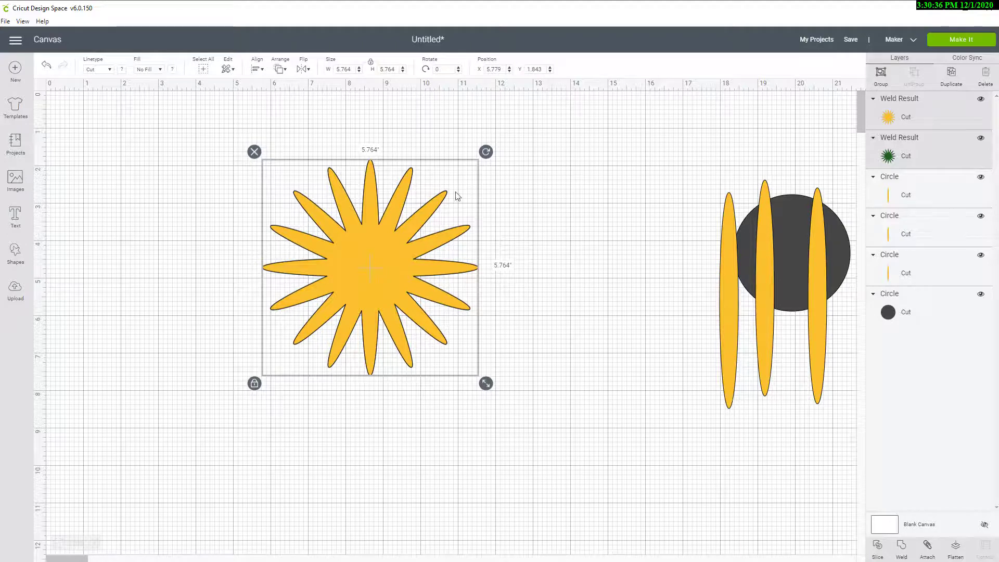
Rotate both stacked starbursts together to 11.25 degrees
click(436, 70)
click(426, 74)
click(447, 70)
text(11.25)
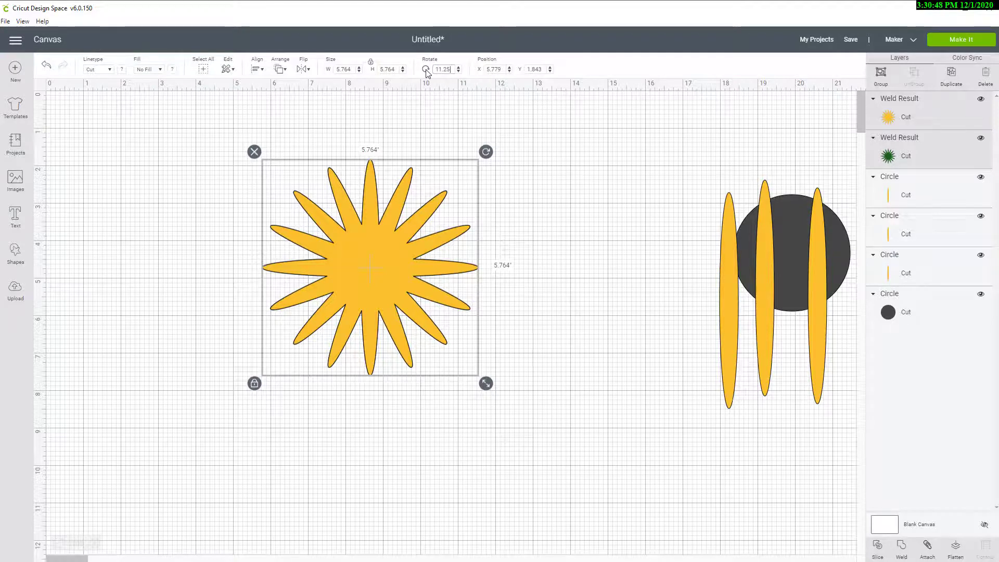
key(Tab)
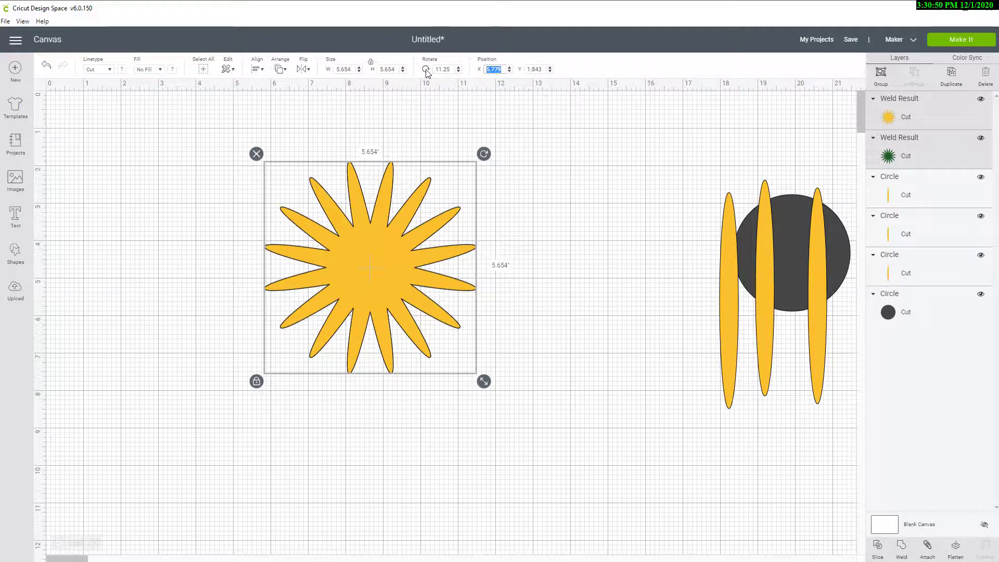
Set only the yellow starburst's rotation back to 0 degrees, leaving the green one turned
click(946, 154)
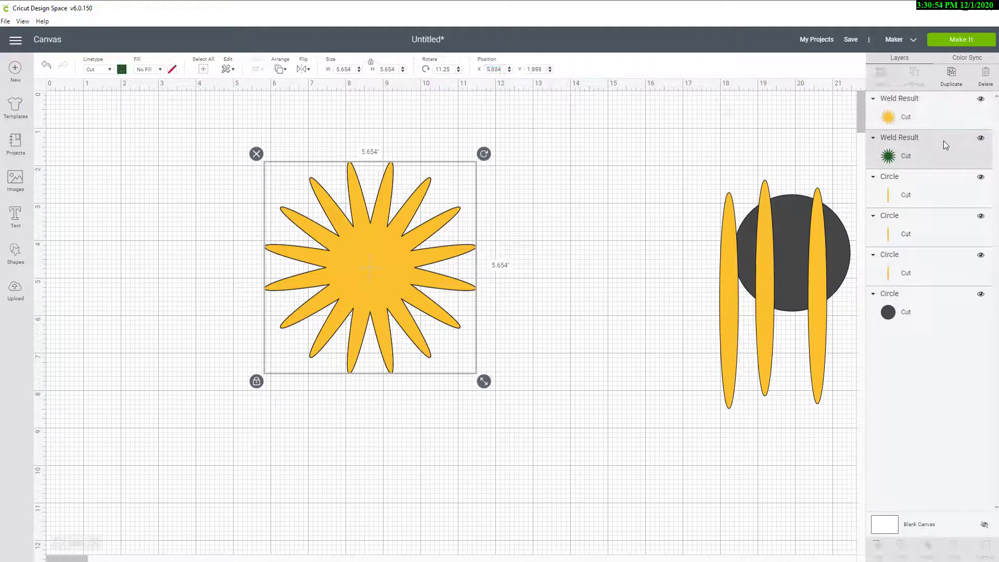
click(929, 118)
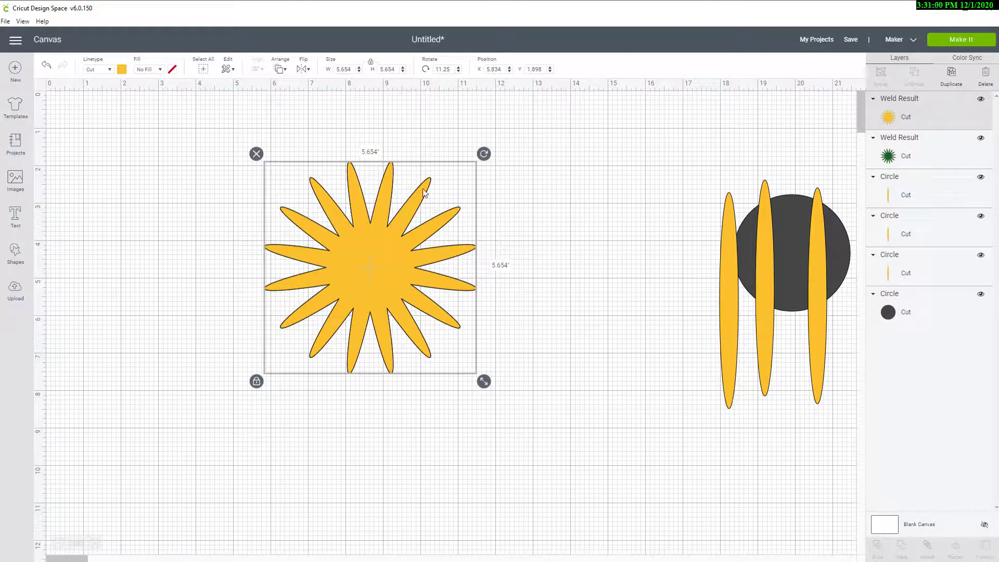
double_click(444, 69)
text(0)
key(Tab)
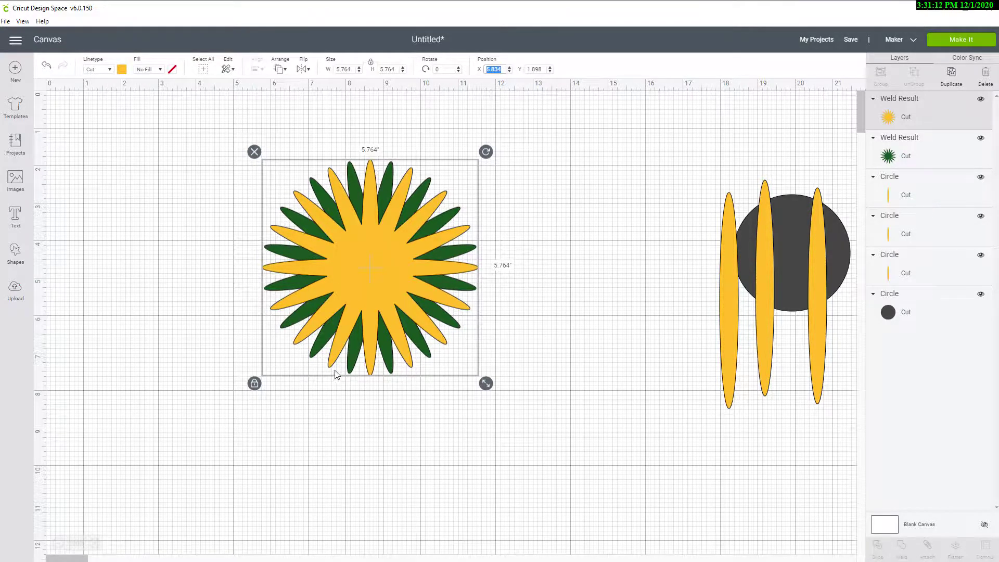
Group the yellow and green starbursts and move the group to about X 5.6, Y 1.3
click(160, 138)
drag(153, 127, 508, 429)
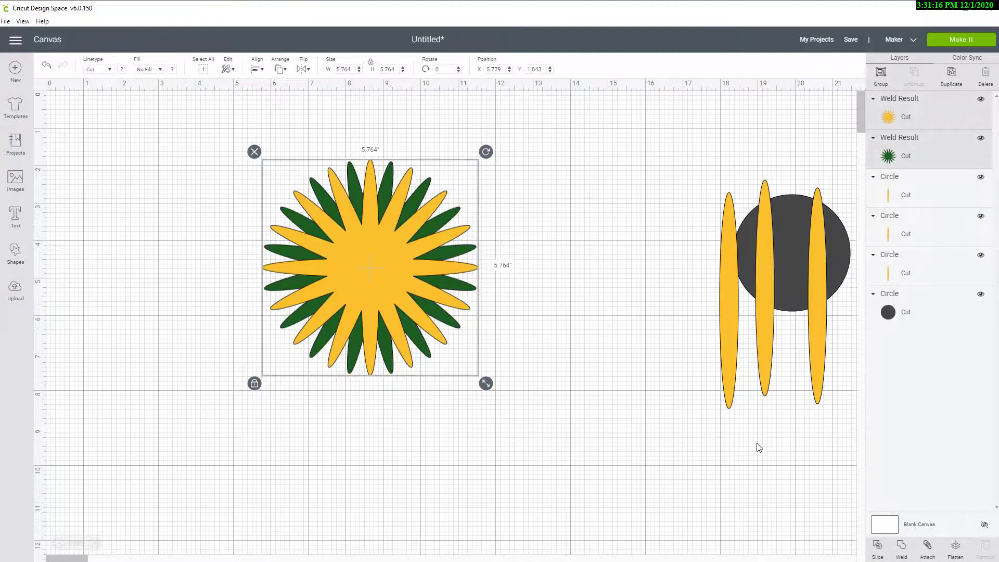
click(881, 76)
drag(393, 269, 387, 245)
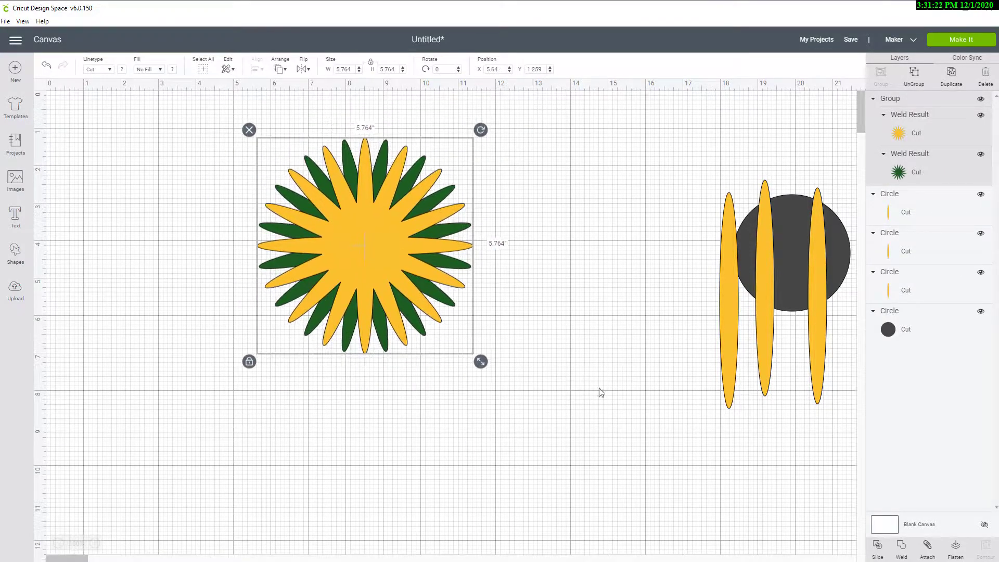
Place a spare thin ellipse under the flower as a stem at about X 8.25, Y 4.6, and color it dark green
drag(727, 295, 364, 367)
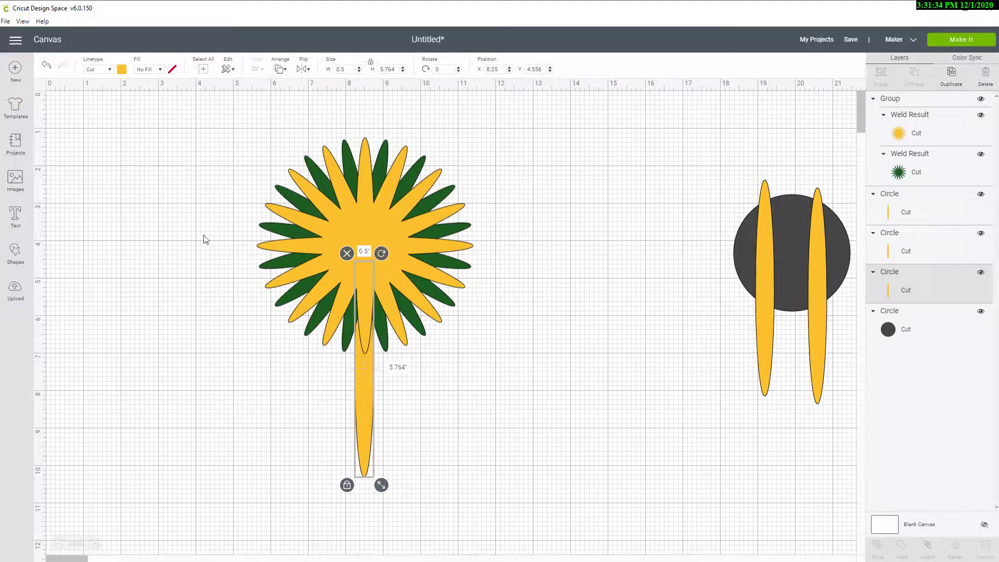
click(120, 71)
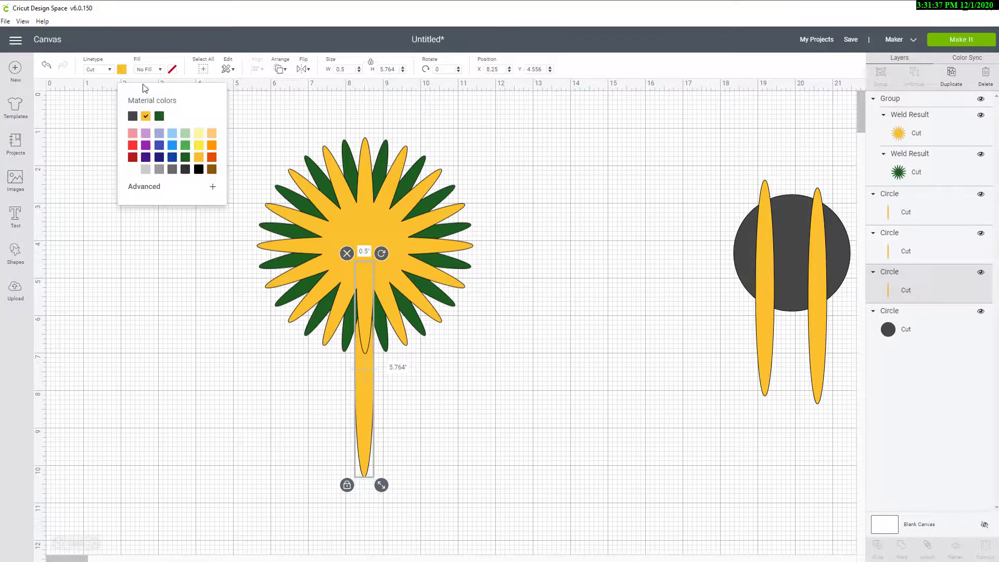
click(185, 157)
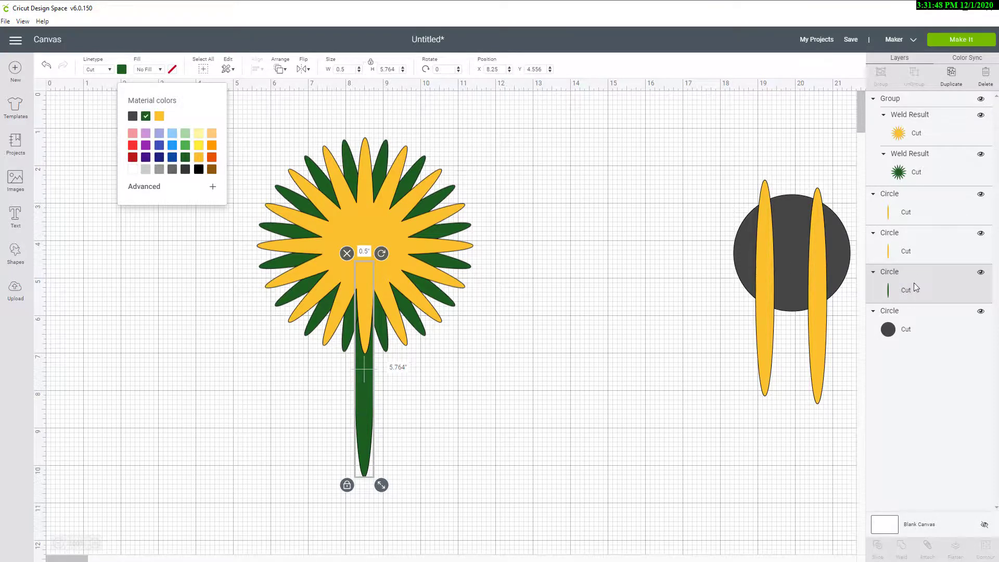
Weld the green stem to the green starburst and move the welded shape to about X 5.6, Y 1.0
shift+click(919, 170)
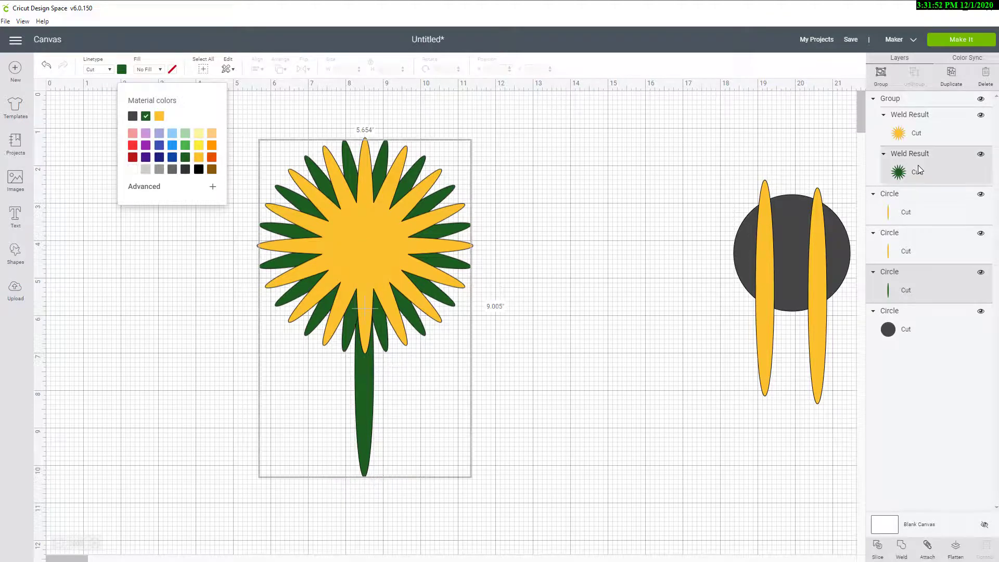
click(902, 546)
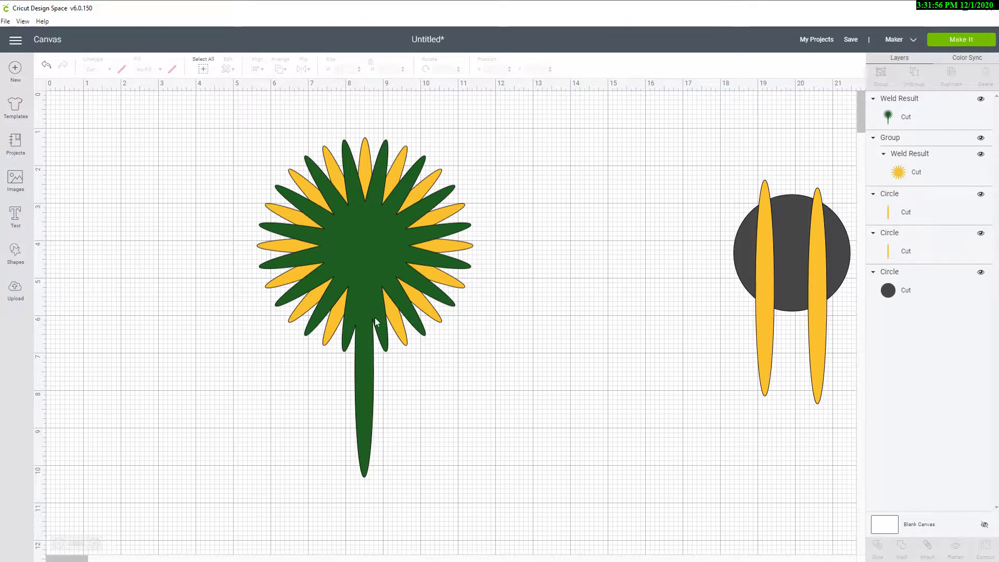
mouse_move(370, 268)
mouse_down()
mouse_move(592, 288)
mouse_move(324, 250)
mouse_move(366, 257)
mouse_up()
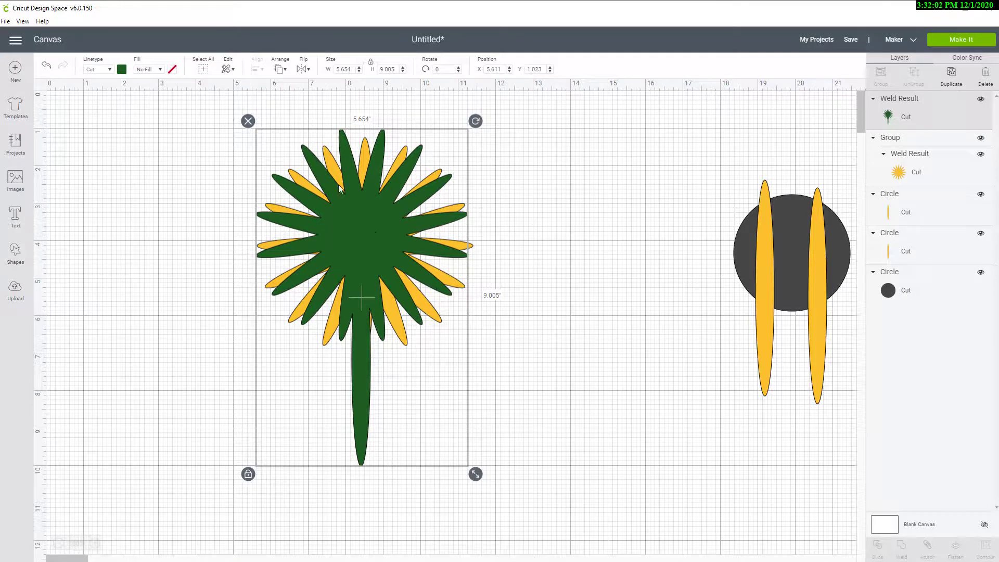
Send the green stemmed shape to the back and reposition the yellow starburst over its petals
click(281, 72)
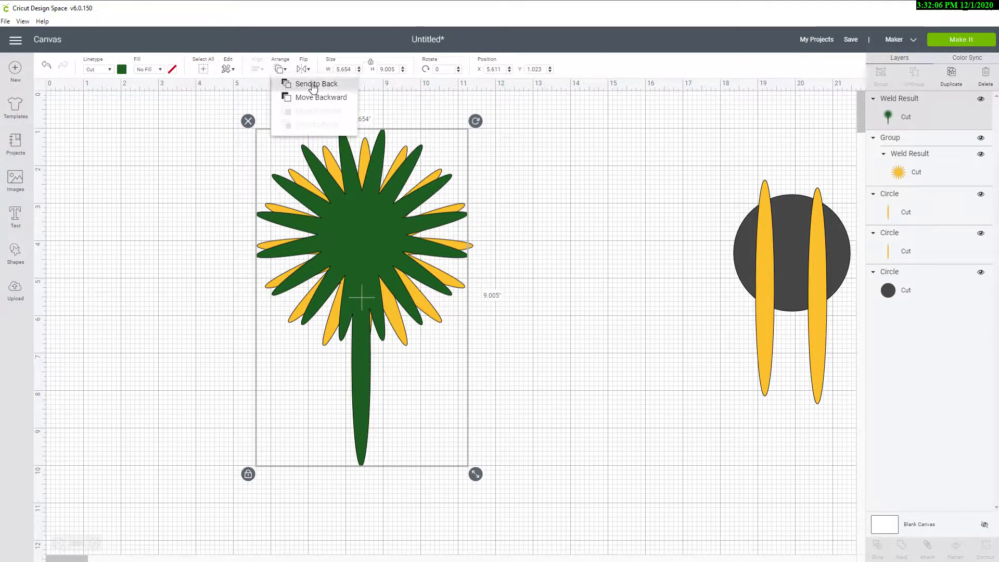
click(299, 82)
drag(363, 241, 361, 230)
click(445, 433)
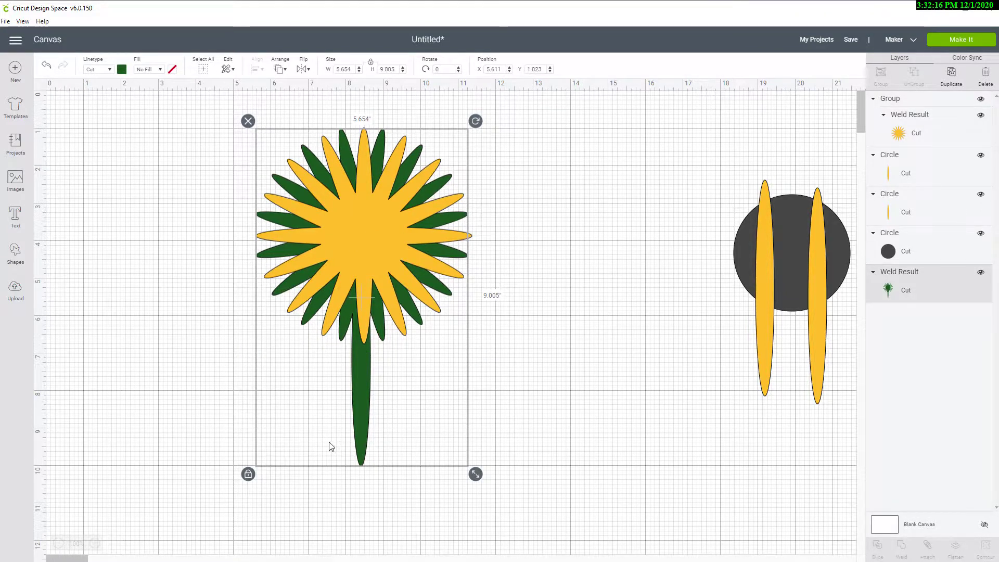
click(549, 447)
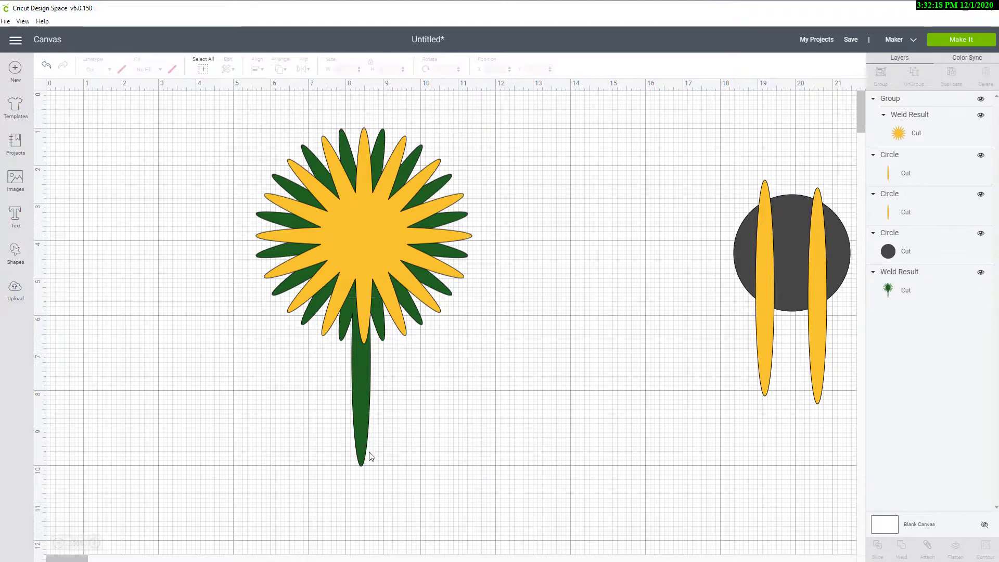